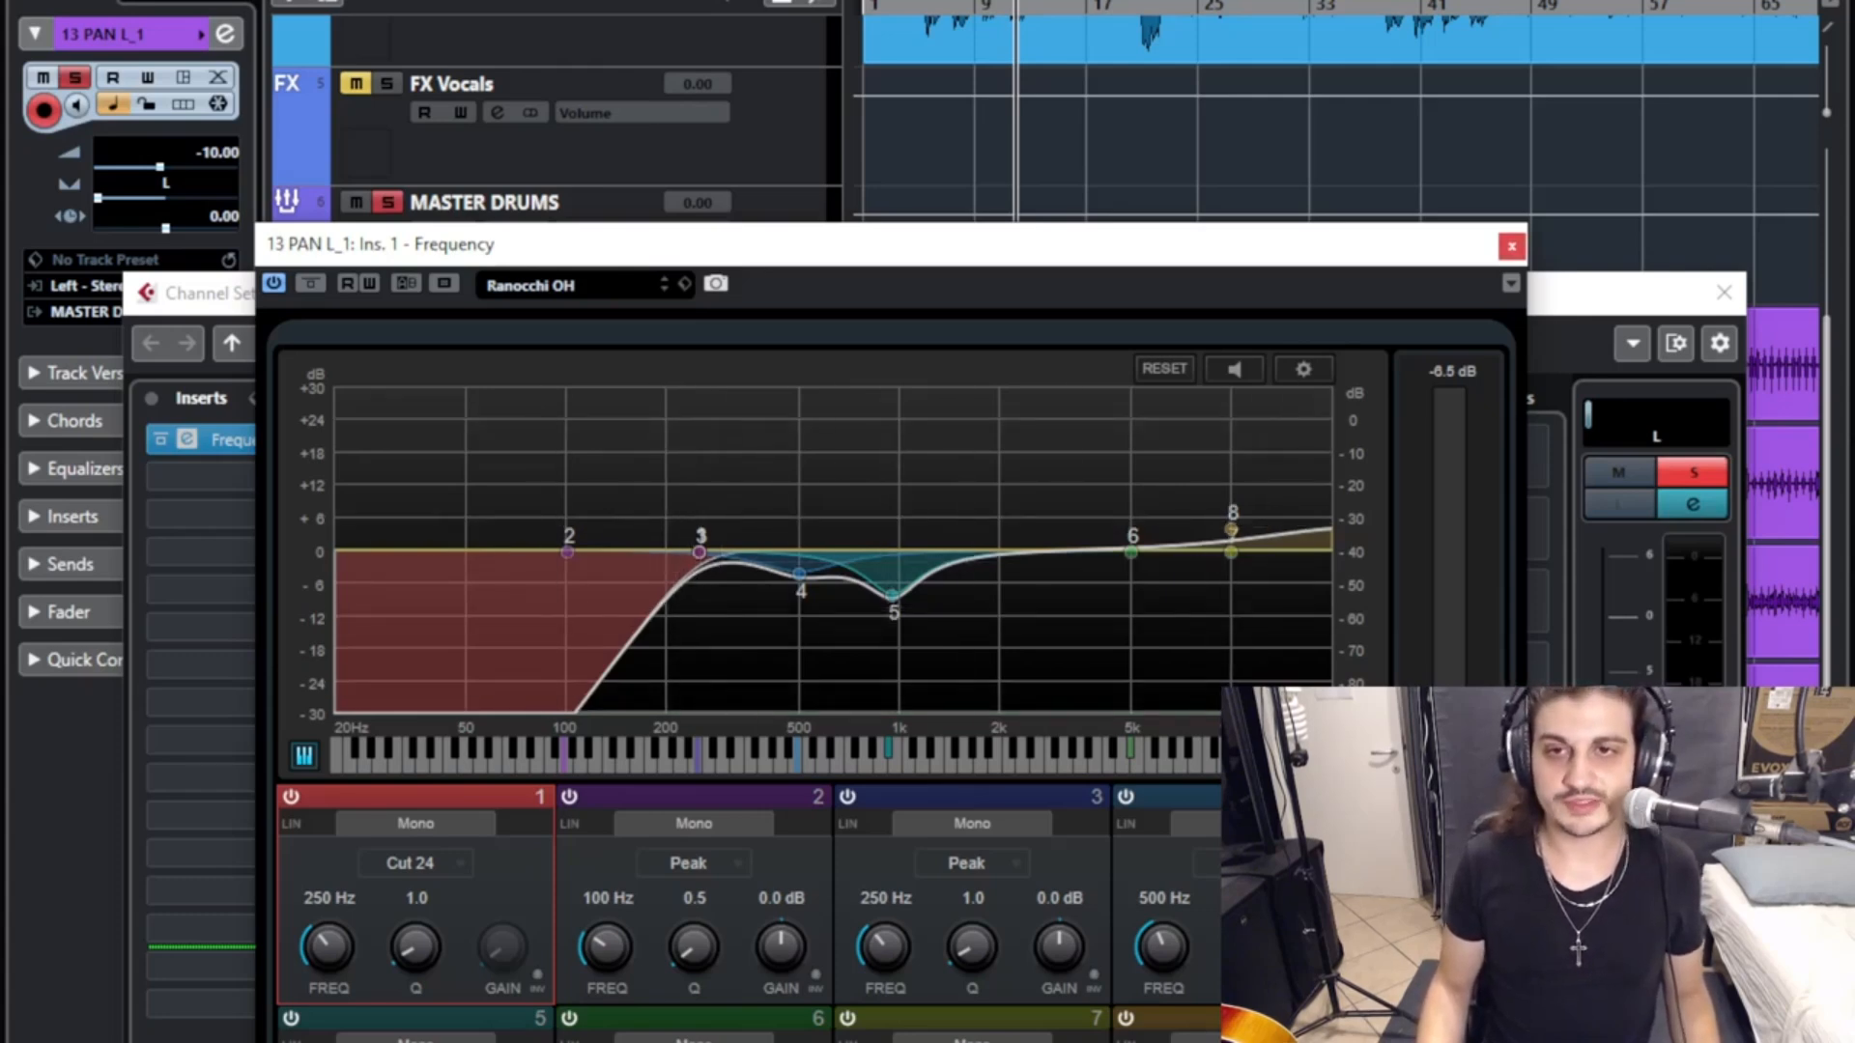
# - Close the 13 PAN L_1 equalizer and channel settings windows, and play the soloed PAN tracks from the song's start
pyautogui.click(1511, 247)
pyautogui.click(1723, 292)
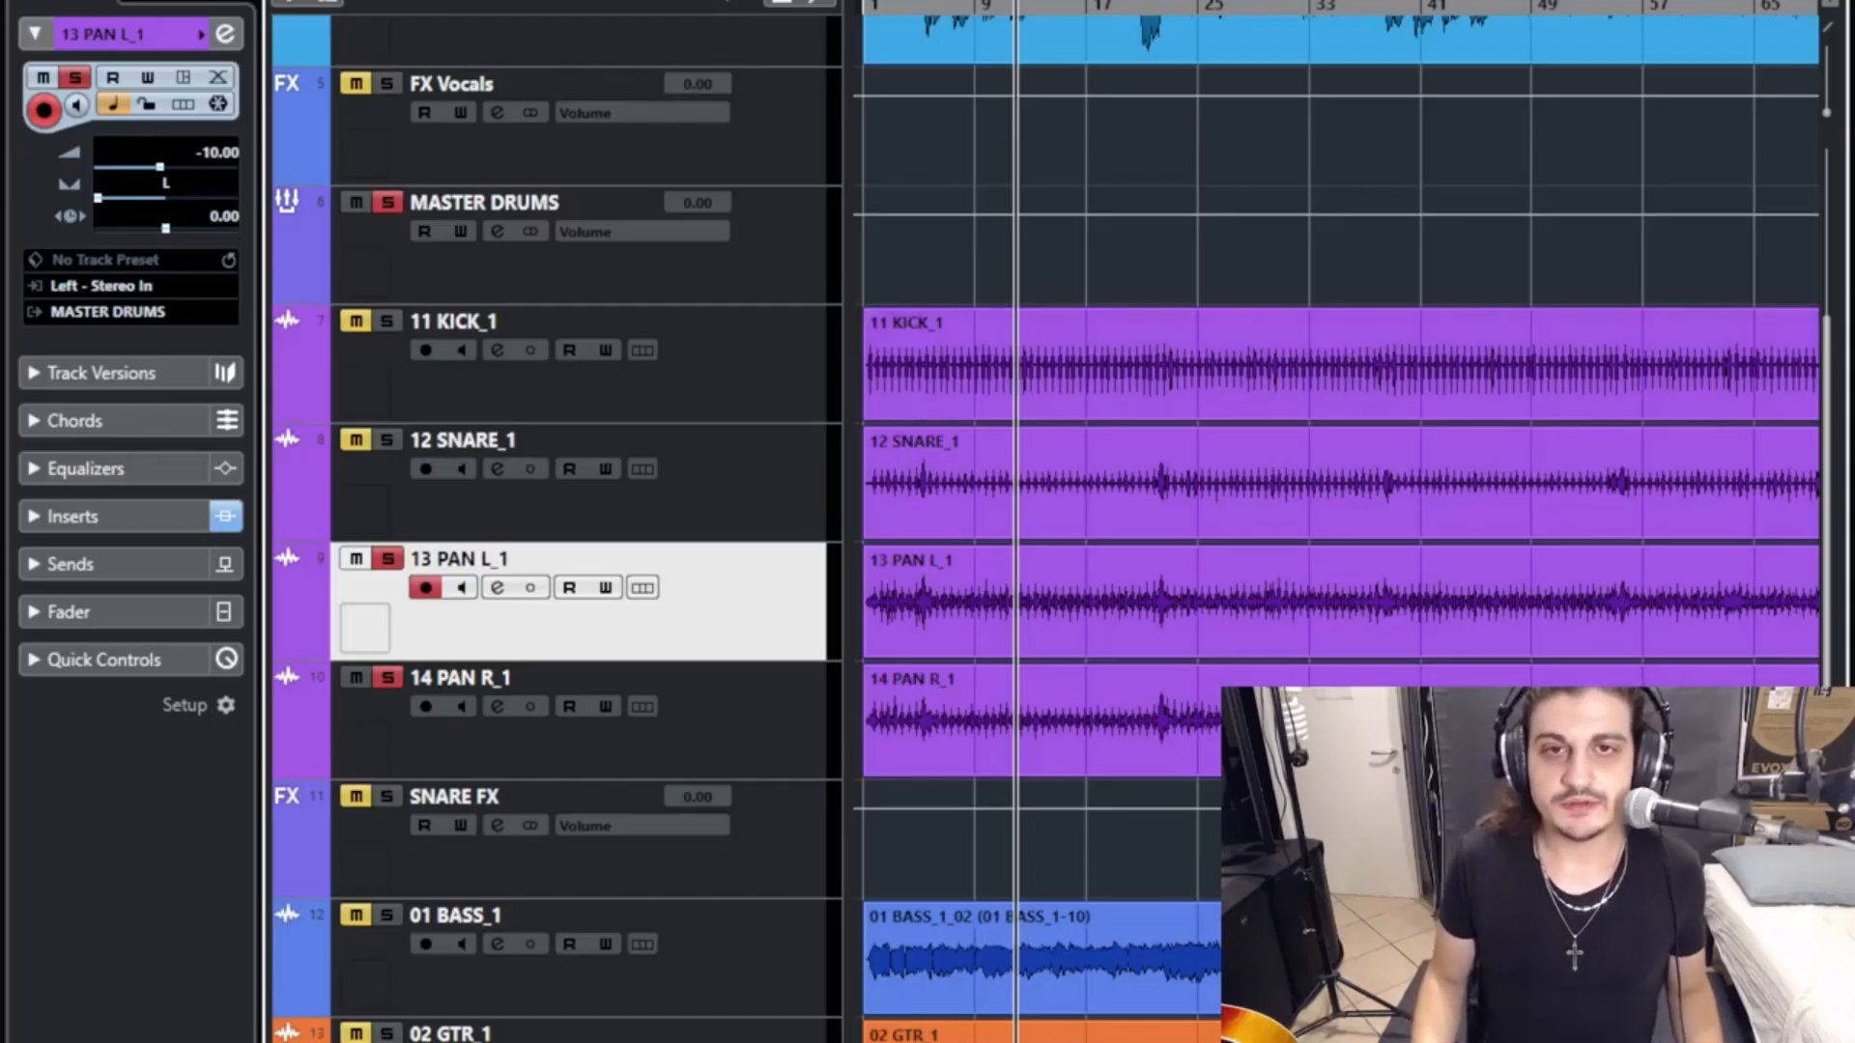
pyautogui.moveTo(917, 3); pyautogui.dragTo(859, 37)
pyautogui.press('space')
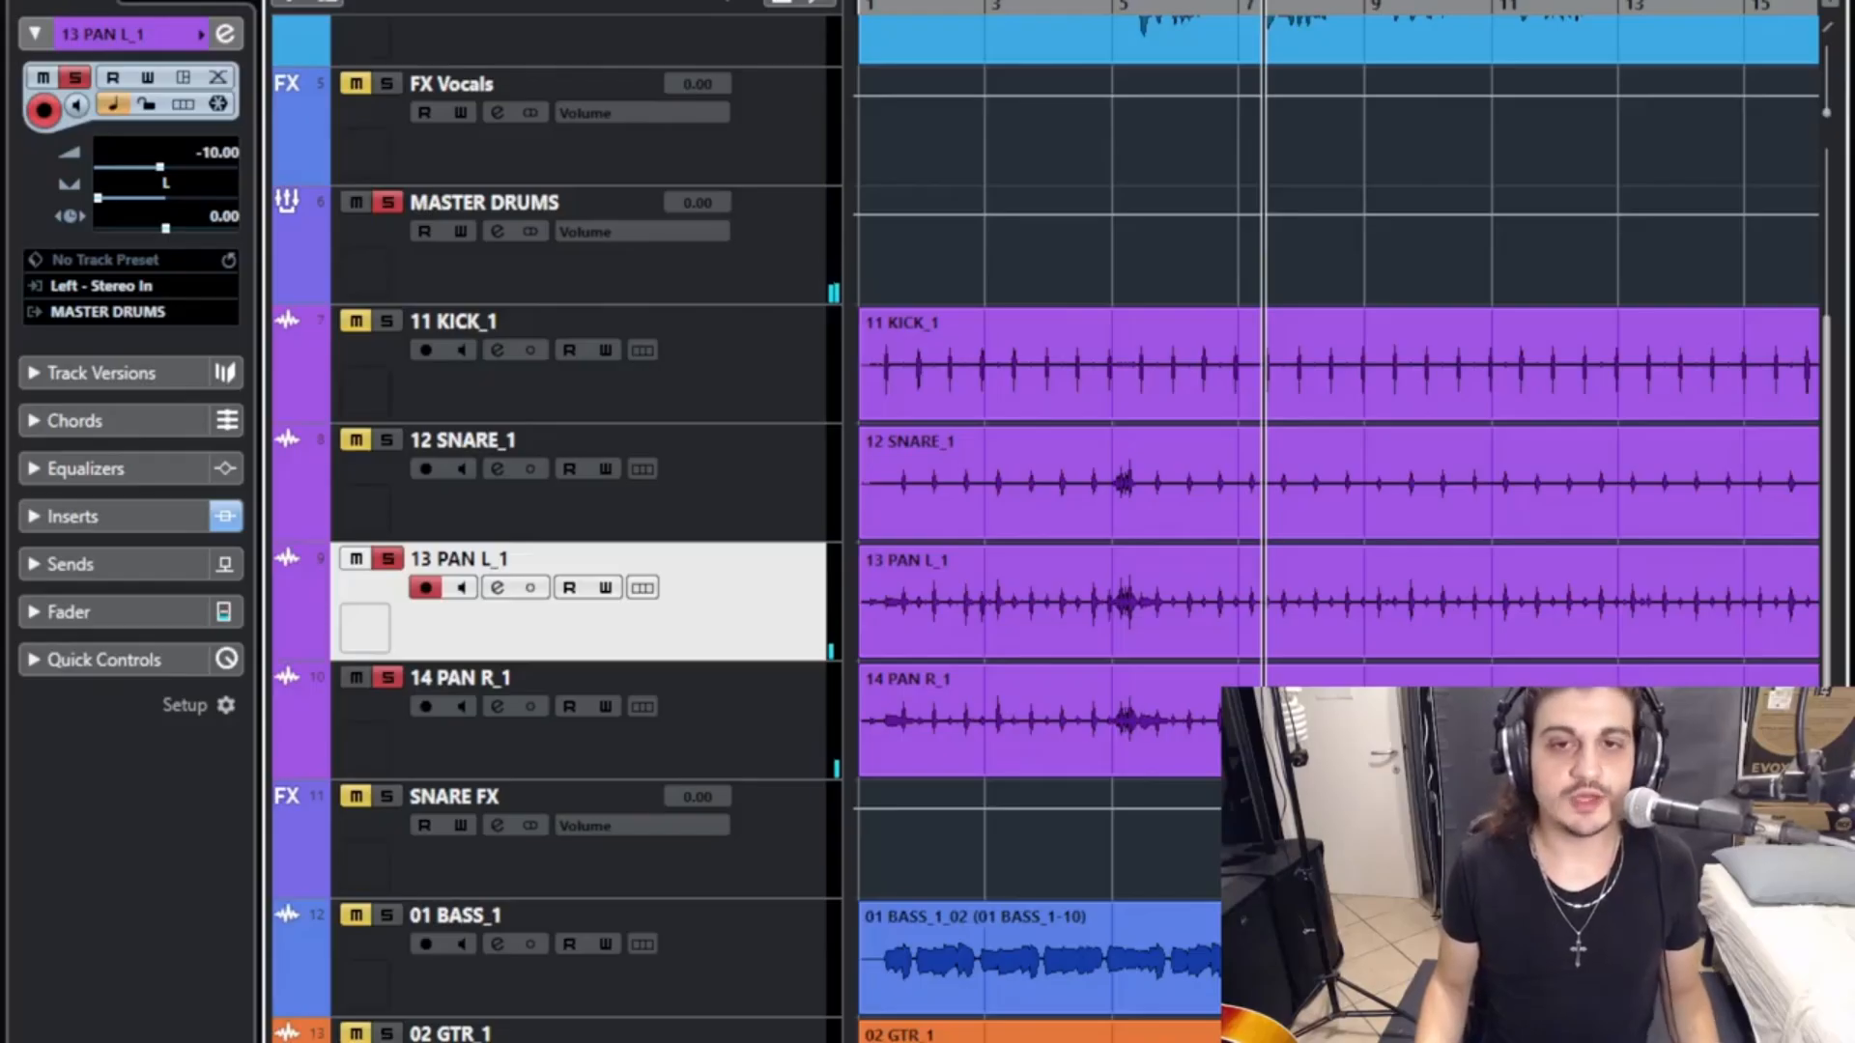
# - Move the playback position to just before the drum fill at bar 5 and play the soloed PAN tracks through it
pyautogui.moveTo(1093, 6); pyautogui.dragTo(1106, 58)
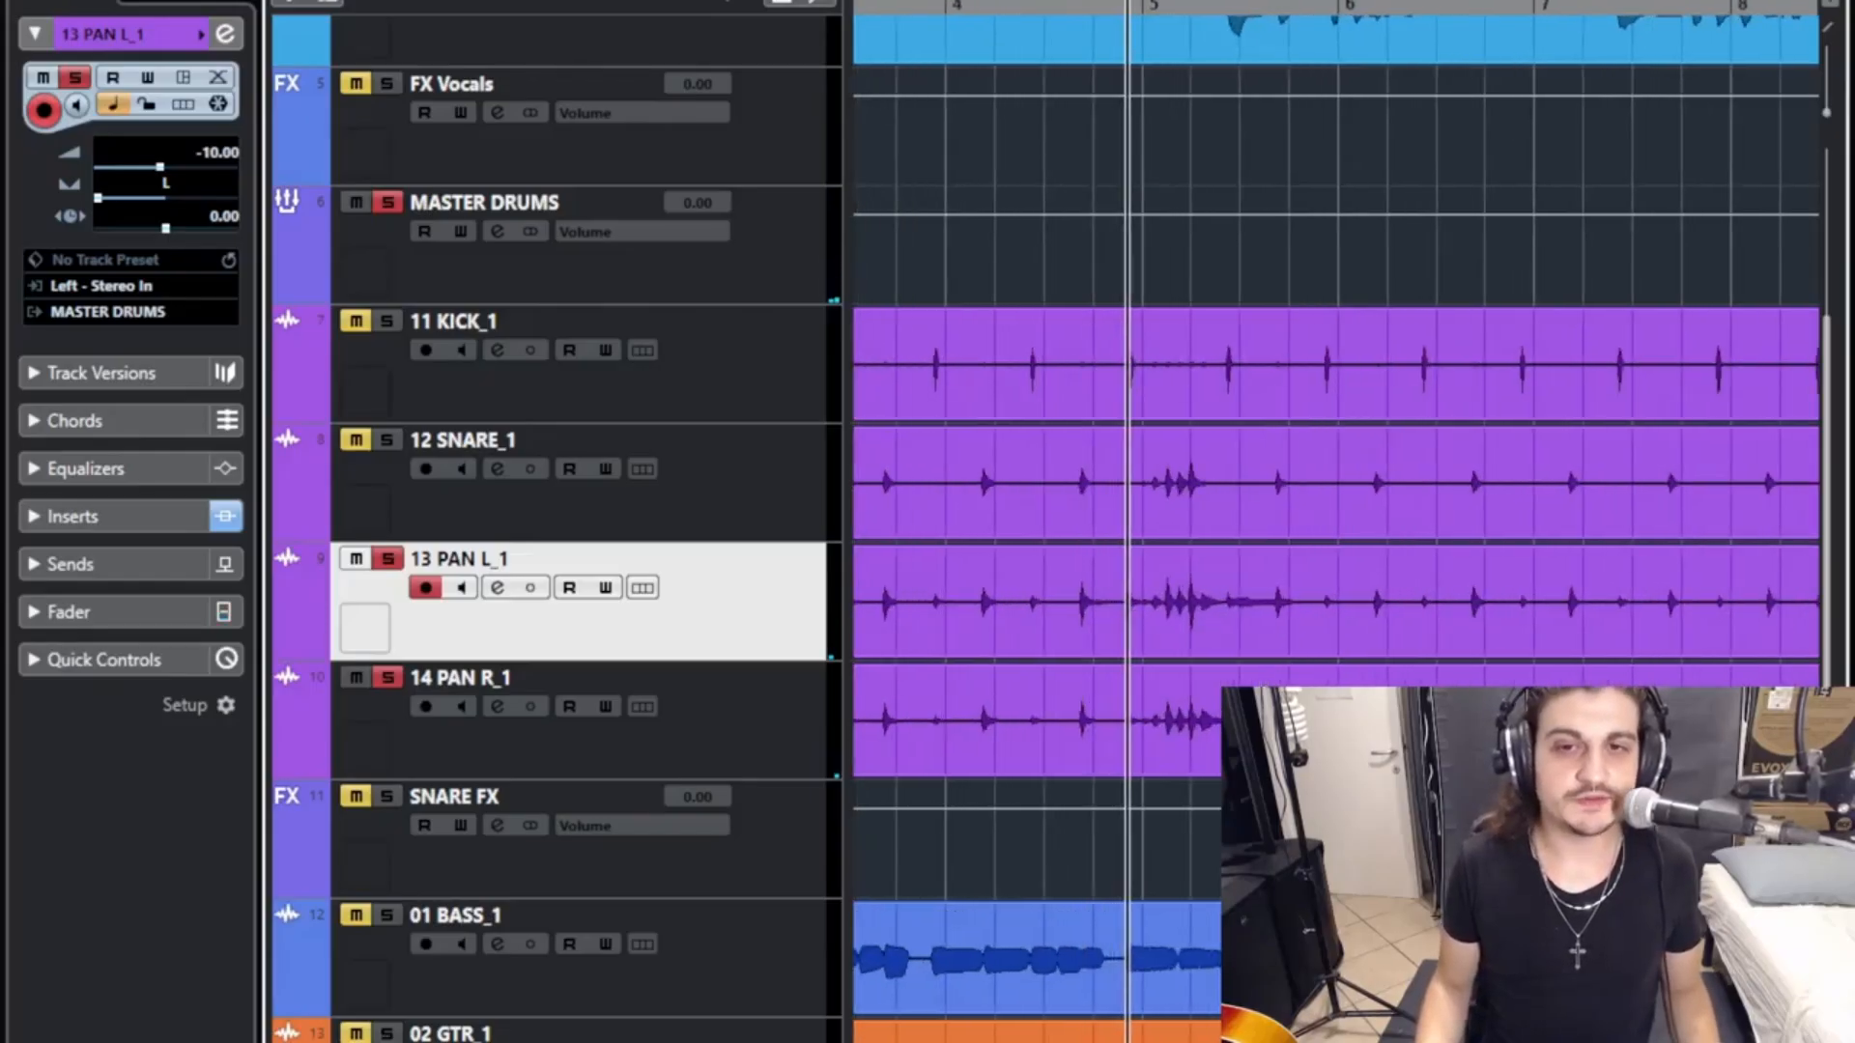
pyautogui.moveTo(1127, 579); pyautogui.dragTo(1132, 604)
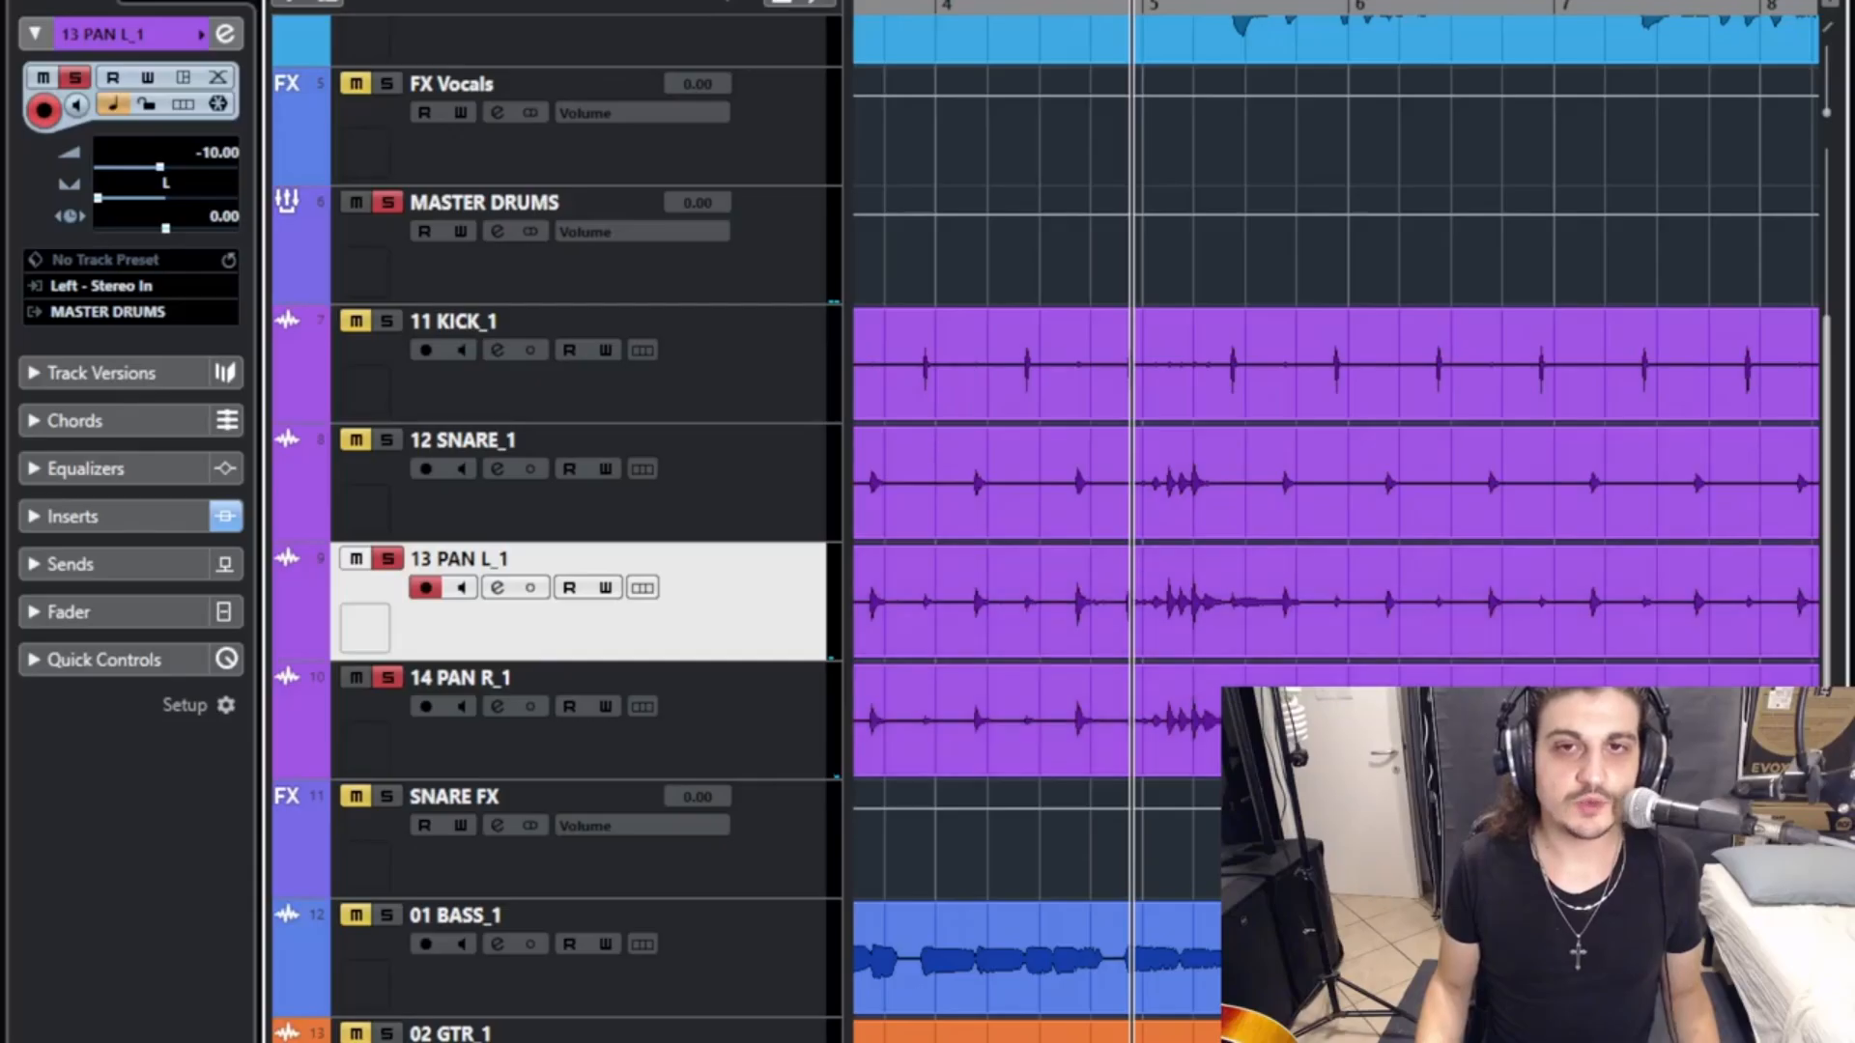
pyautogui.click(1113, 6)
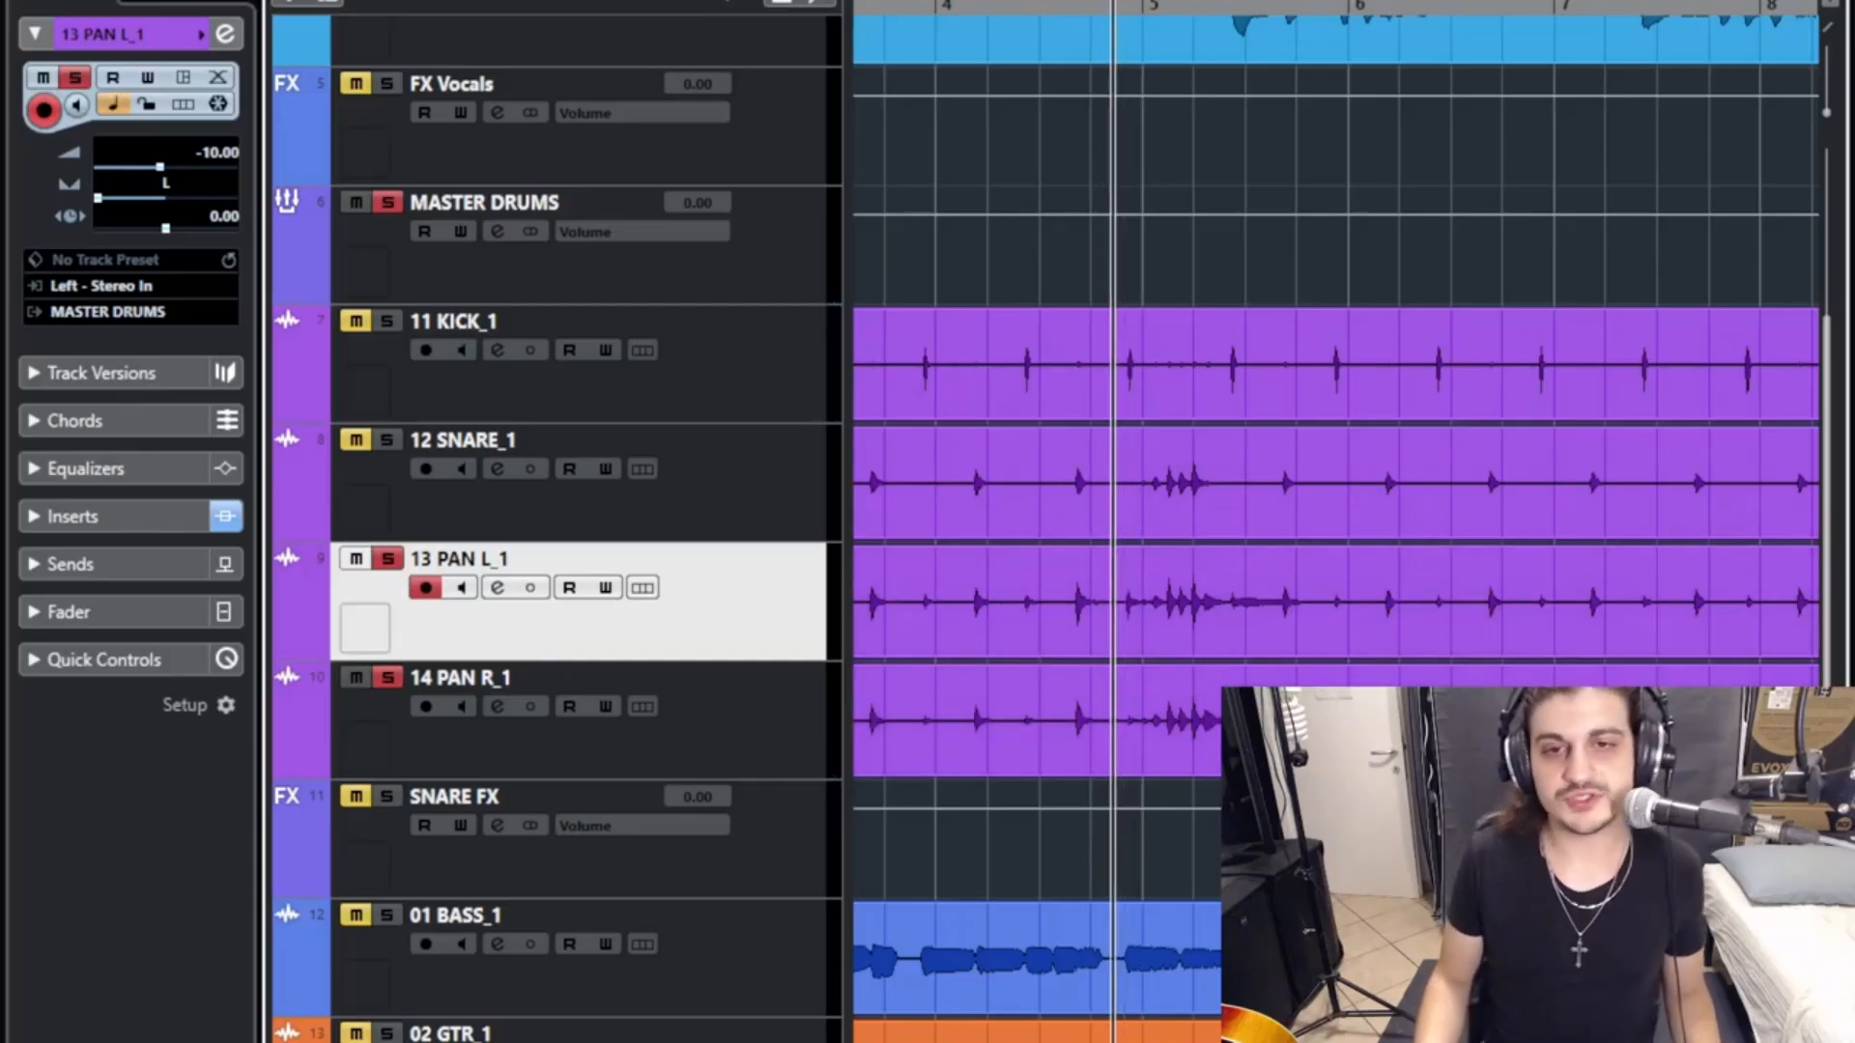
pyautogui.click(1034, 6)
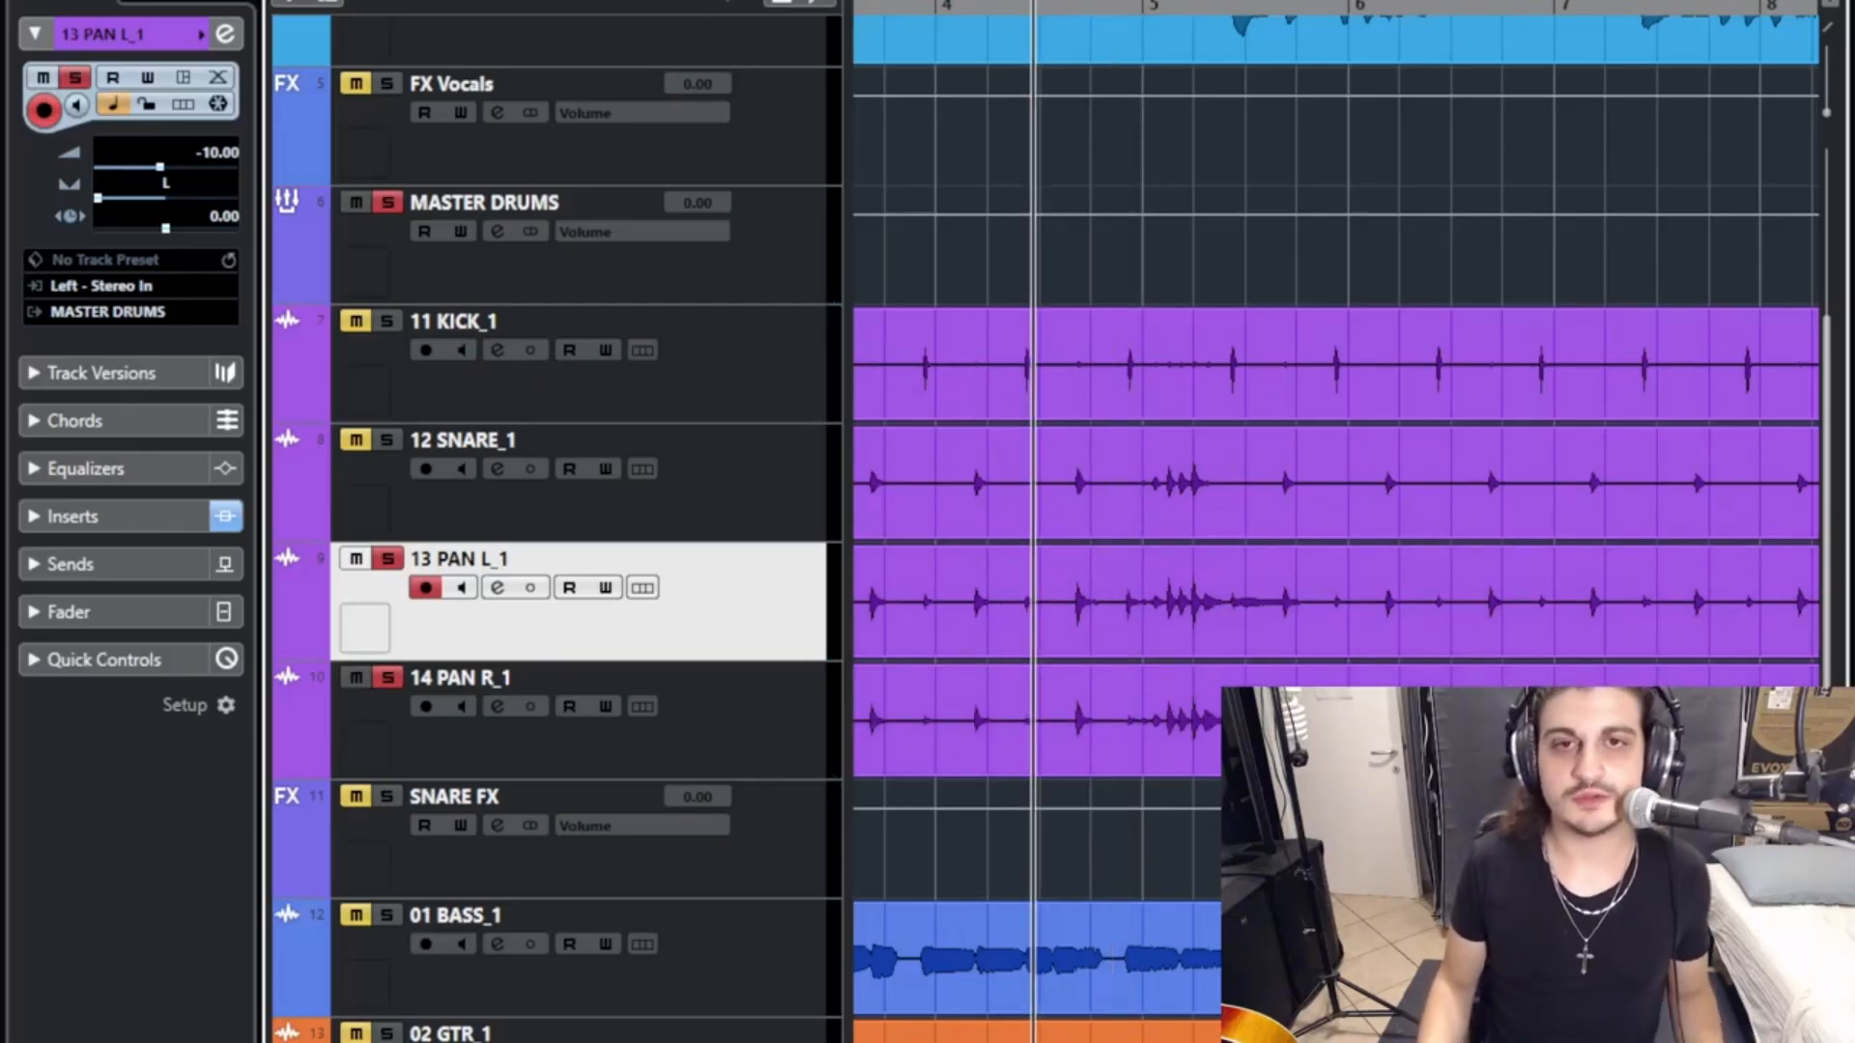
pyautogui.press('space')
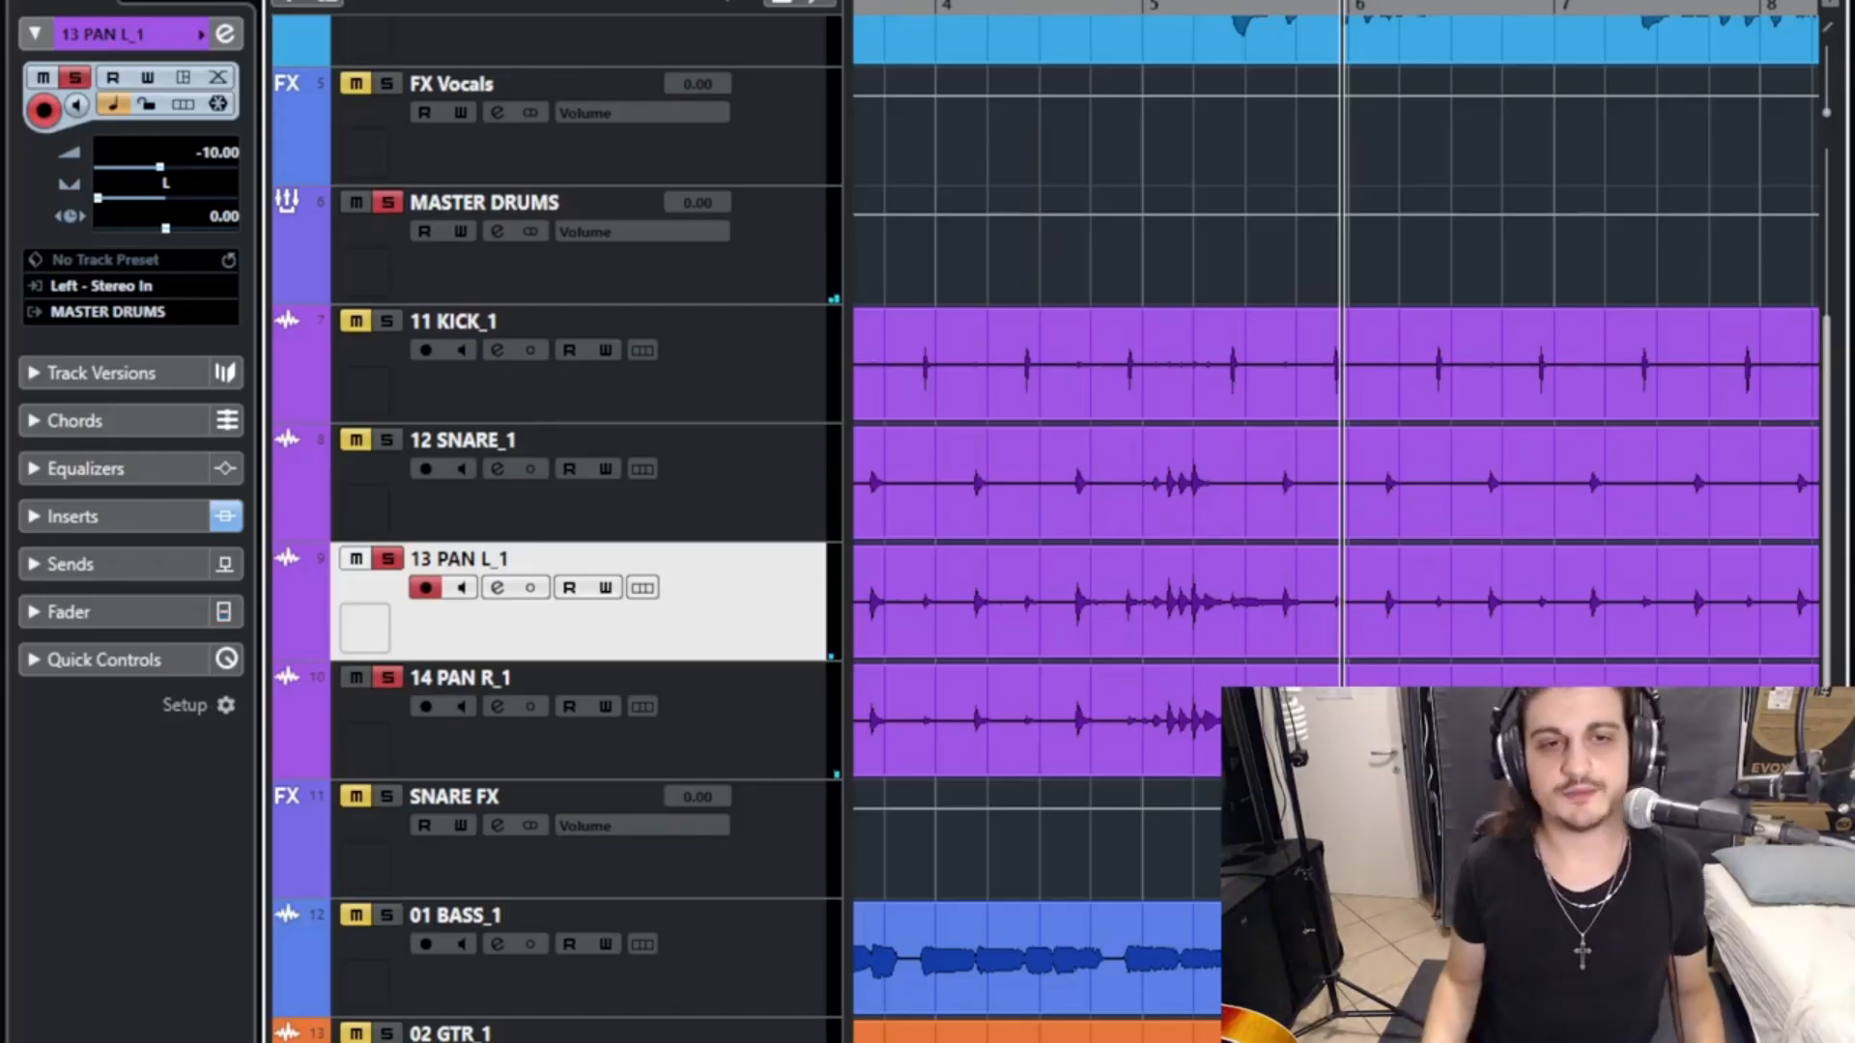
# - Set the frequency of the Cut 24 filter in band 1 of 13 PAN L_1's Frequency equalizer to 60 Hz
pyautogui.click(186, 439)
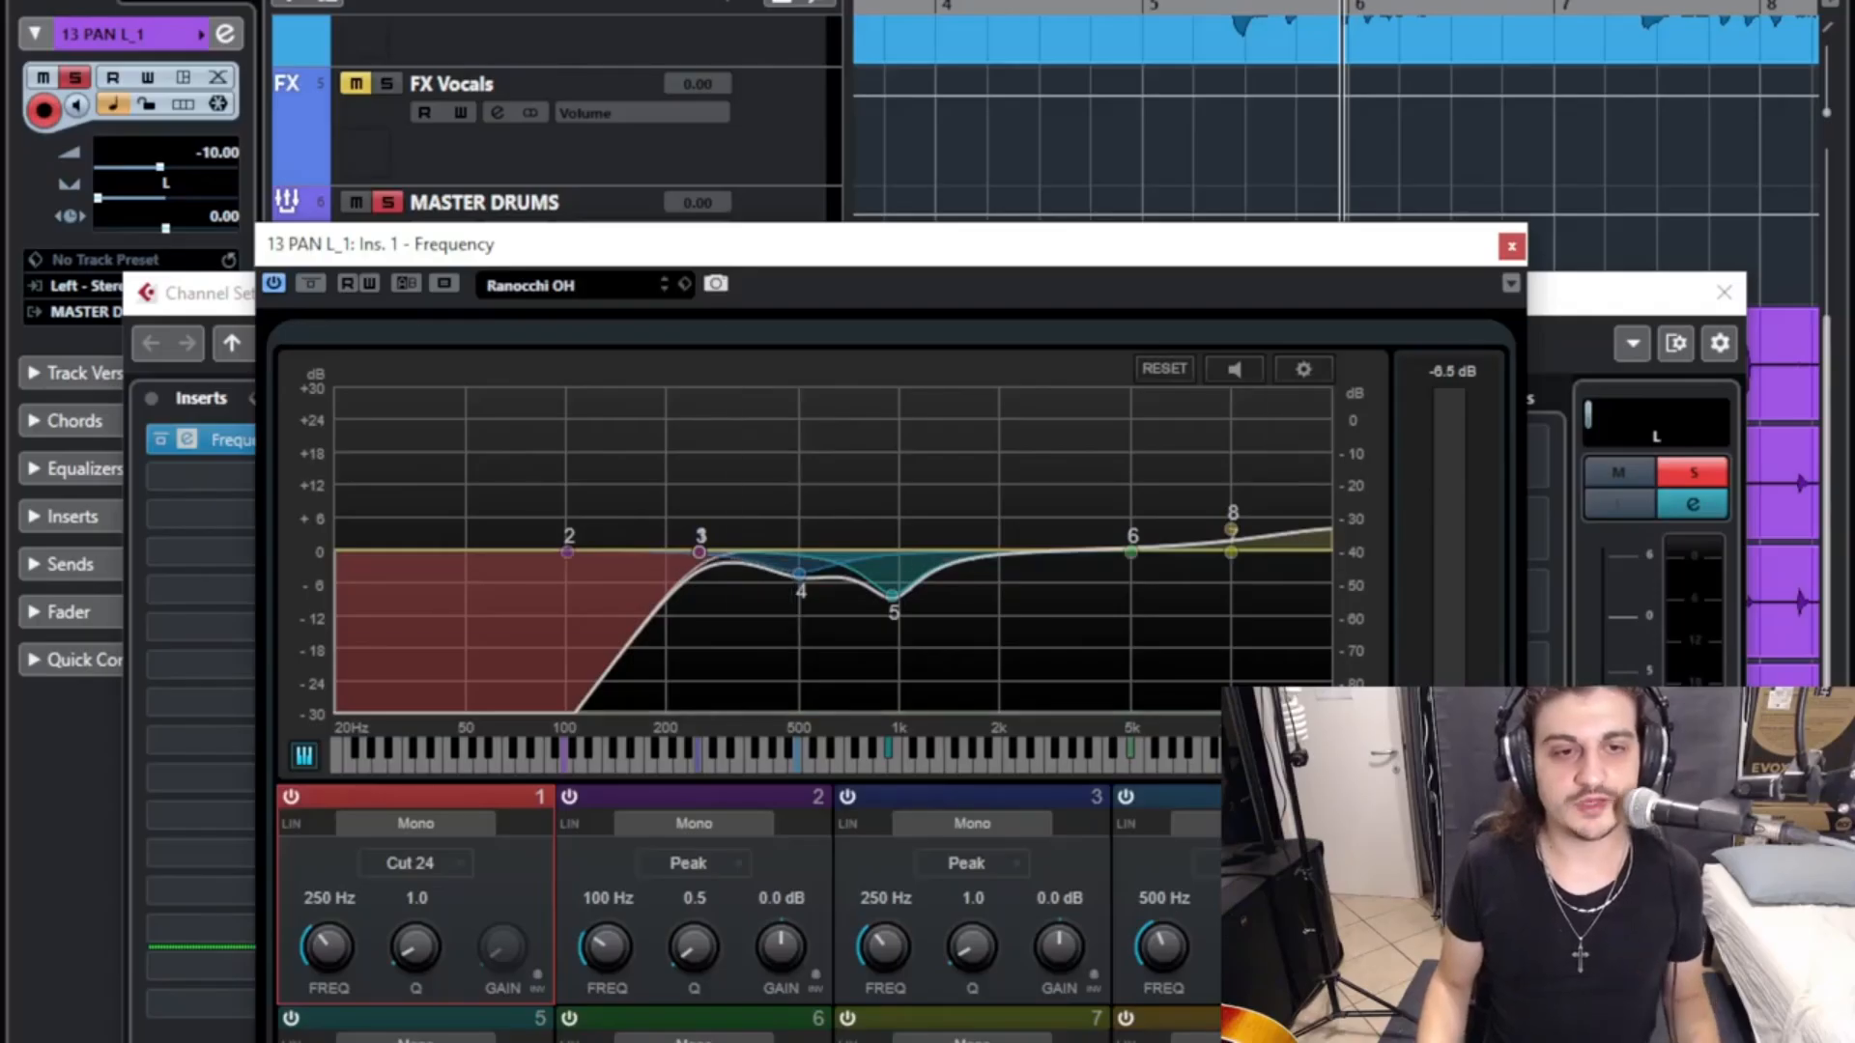
pyautogui.click(328, 898)
pyautogui.moveTo(328, 946); pyautogui.dragTo(328, 995)
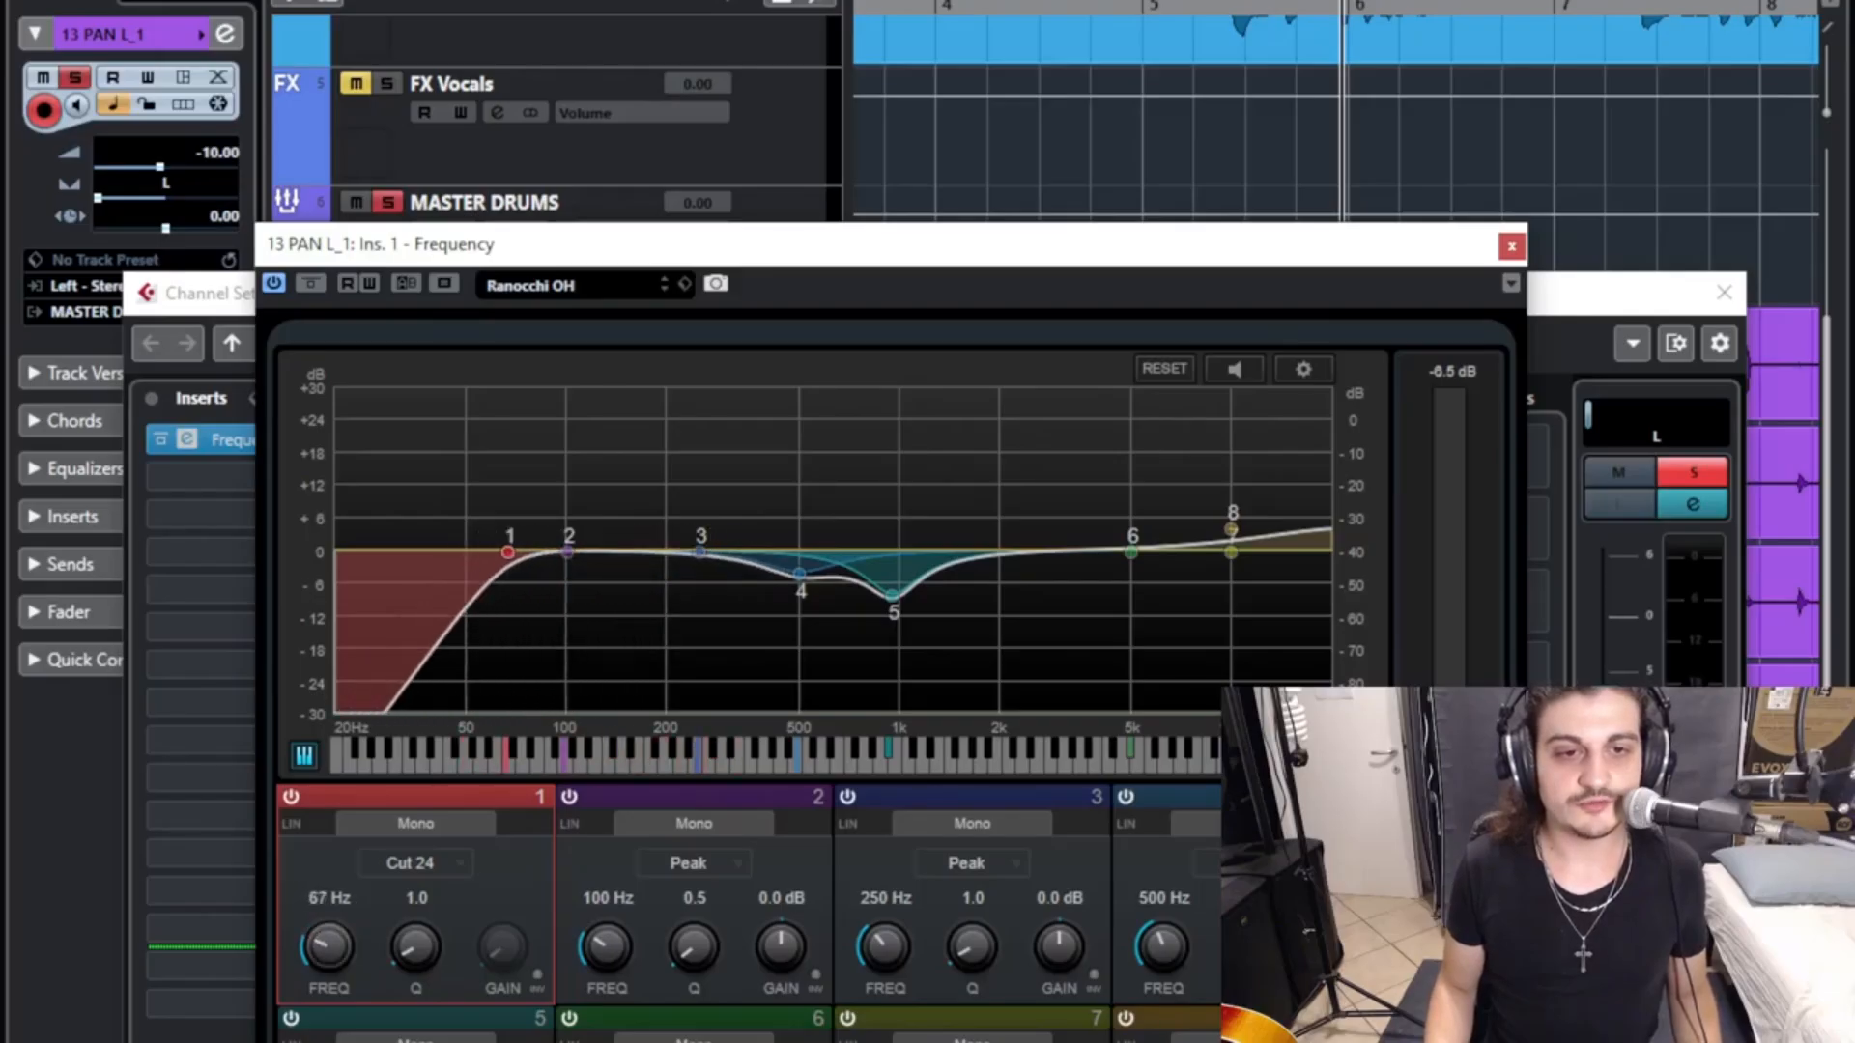
pyautogui.click(328, 898)
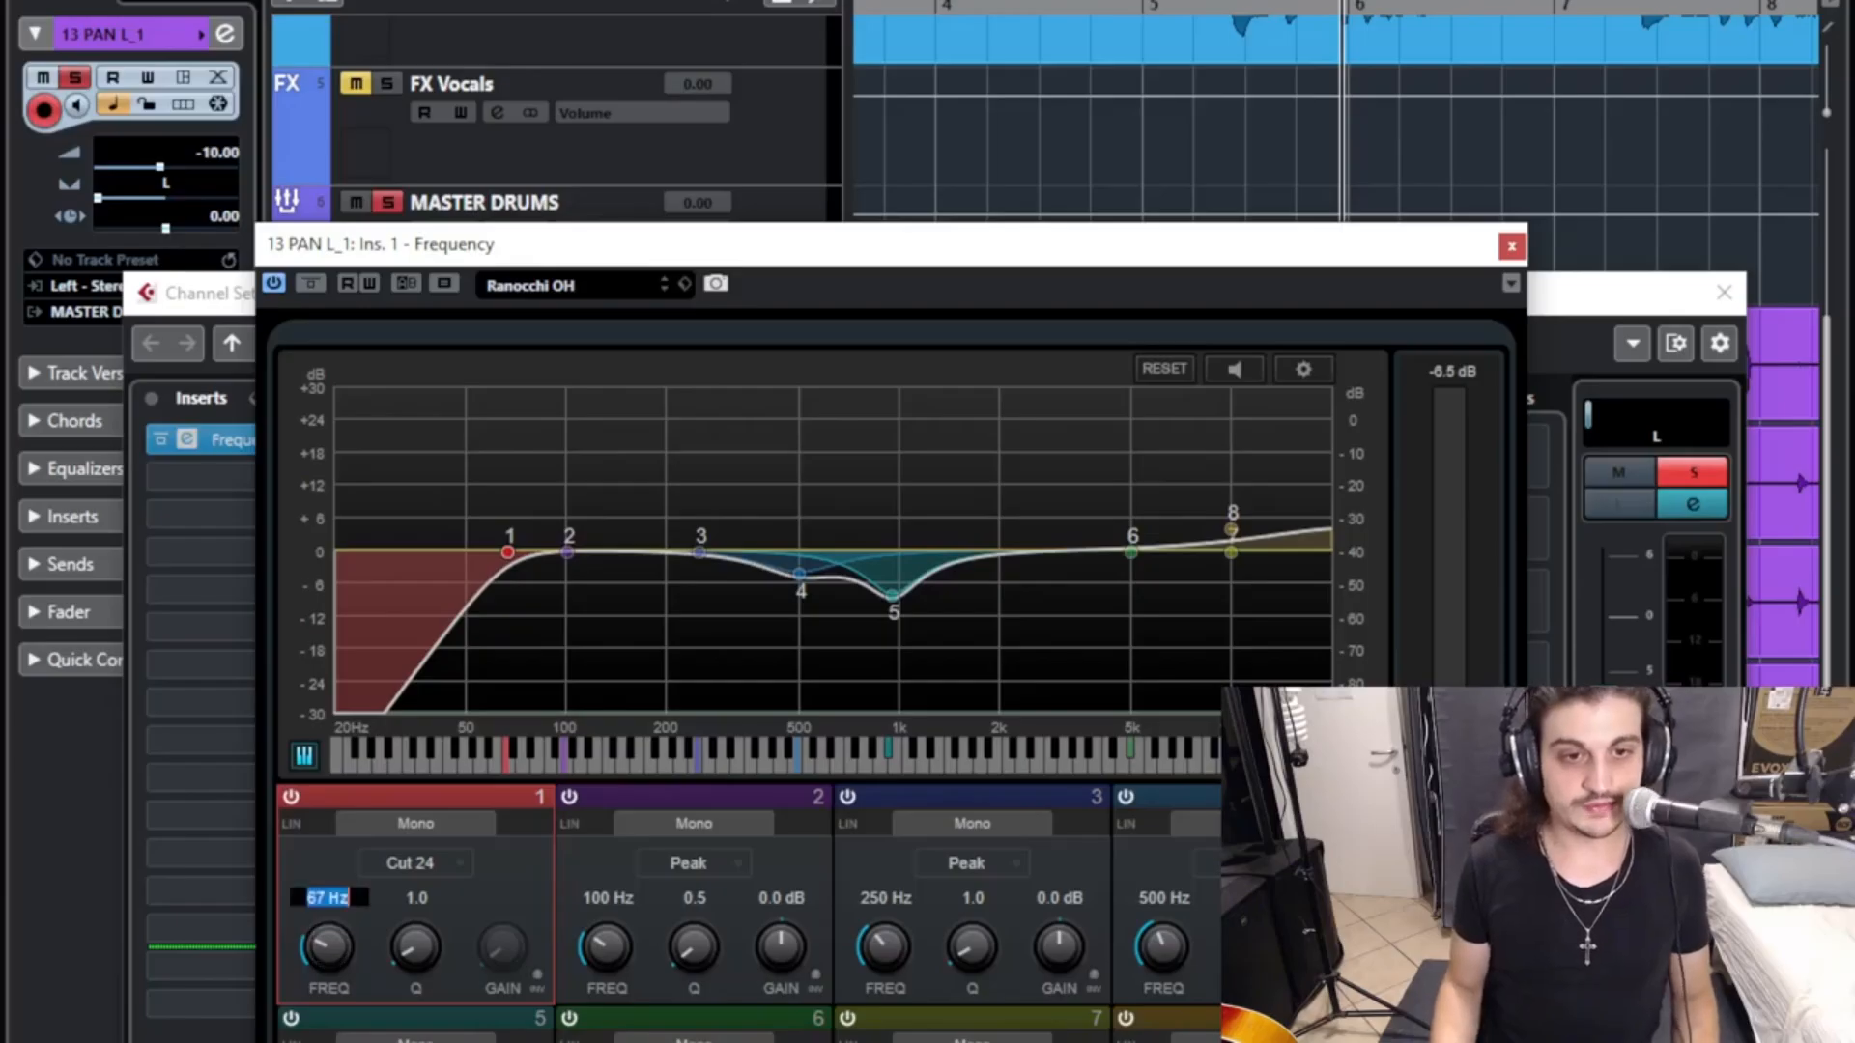
pyautogui.write('60')
pyautogui.press('Return')
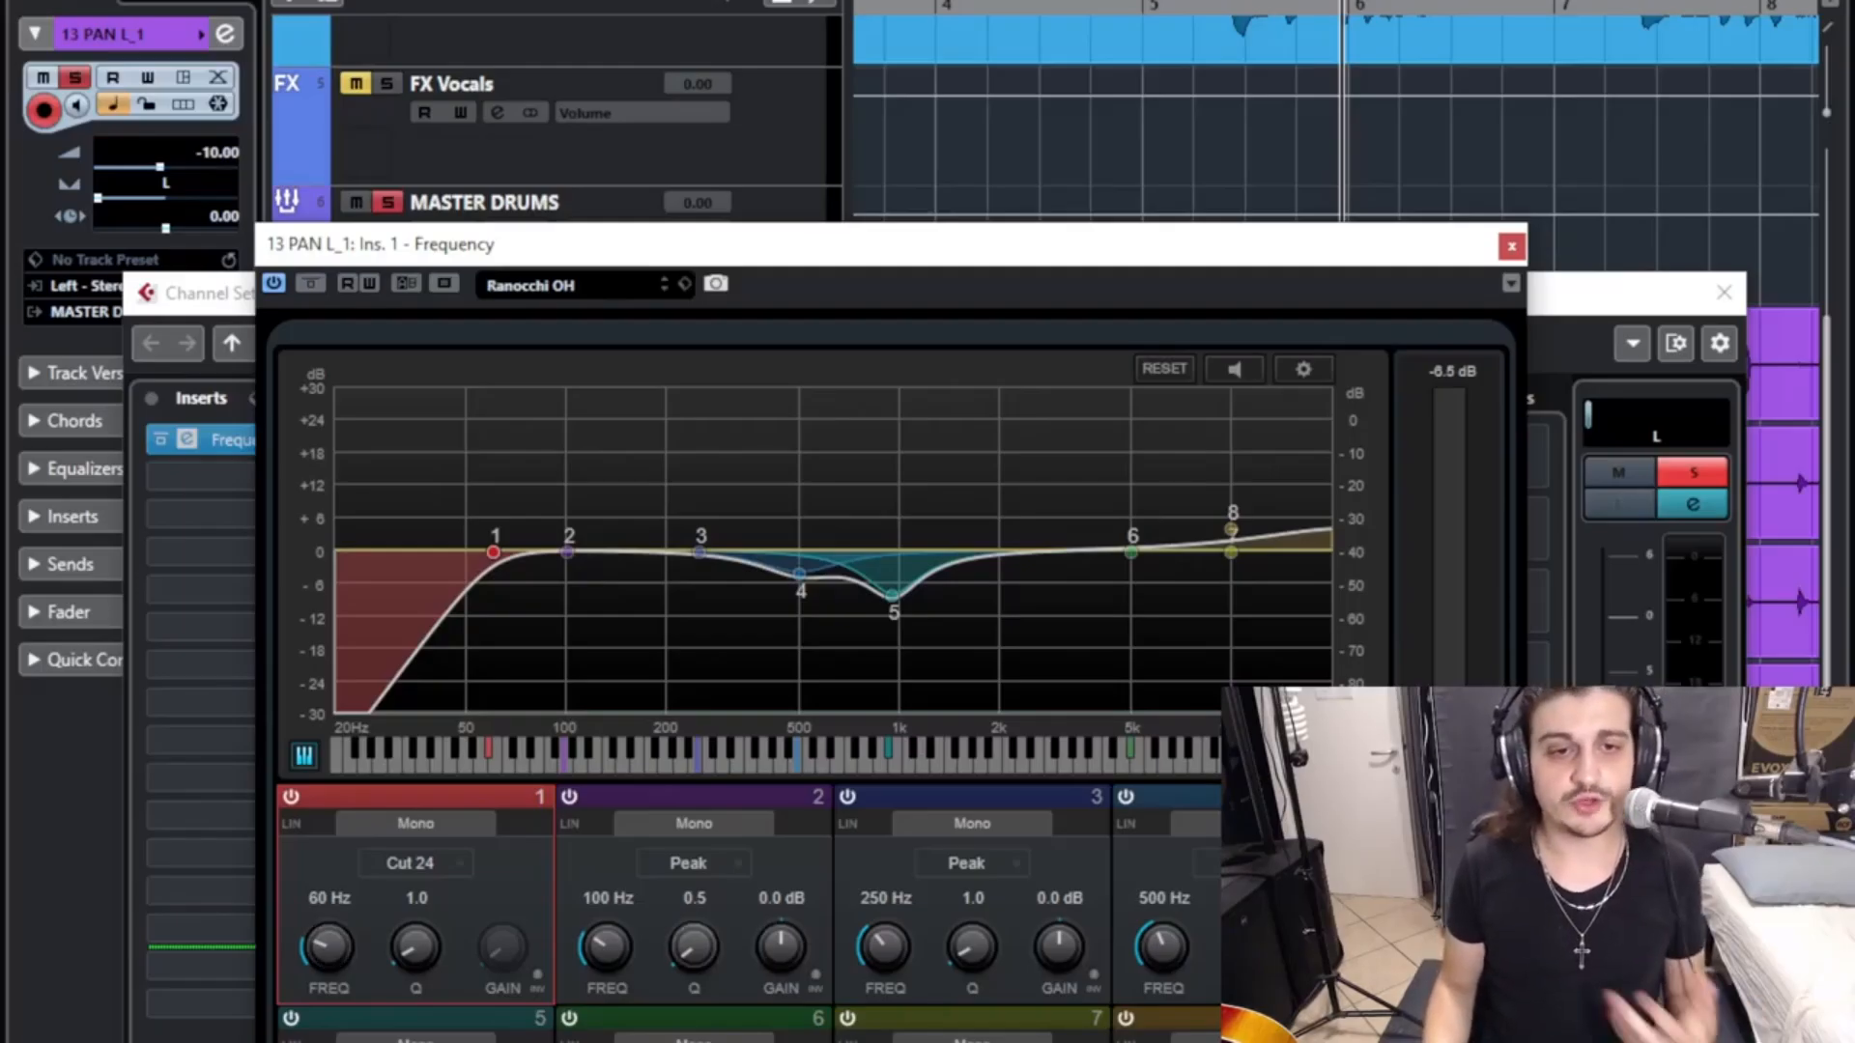
# - Boost bands 2 (100 Hz) and 3 (250 Hz) of 13 PAN L_1's equalizer by 4 dB each
pyautogui.click(780, 898)
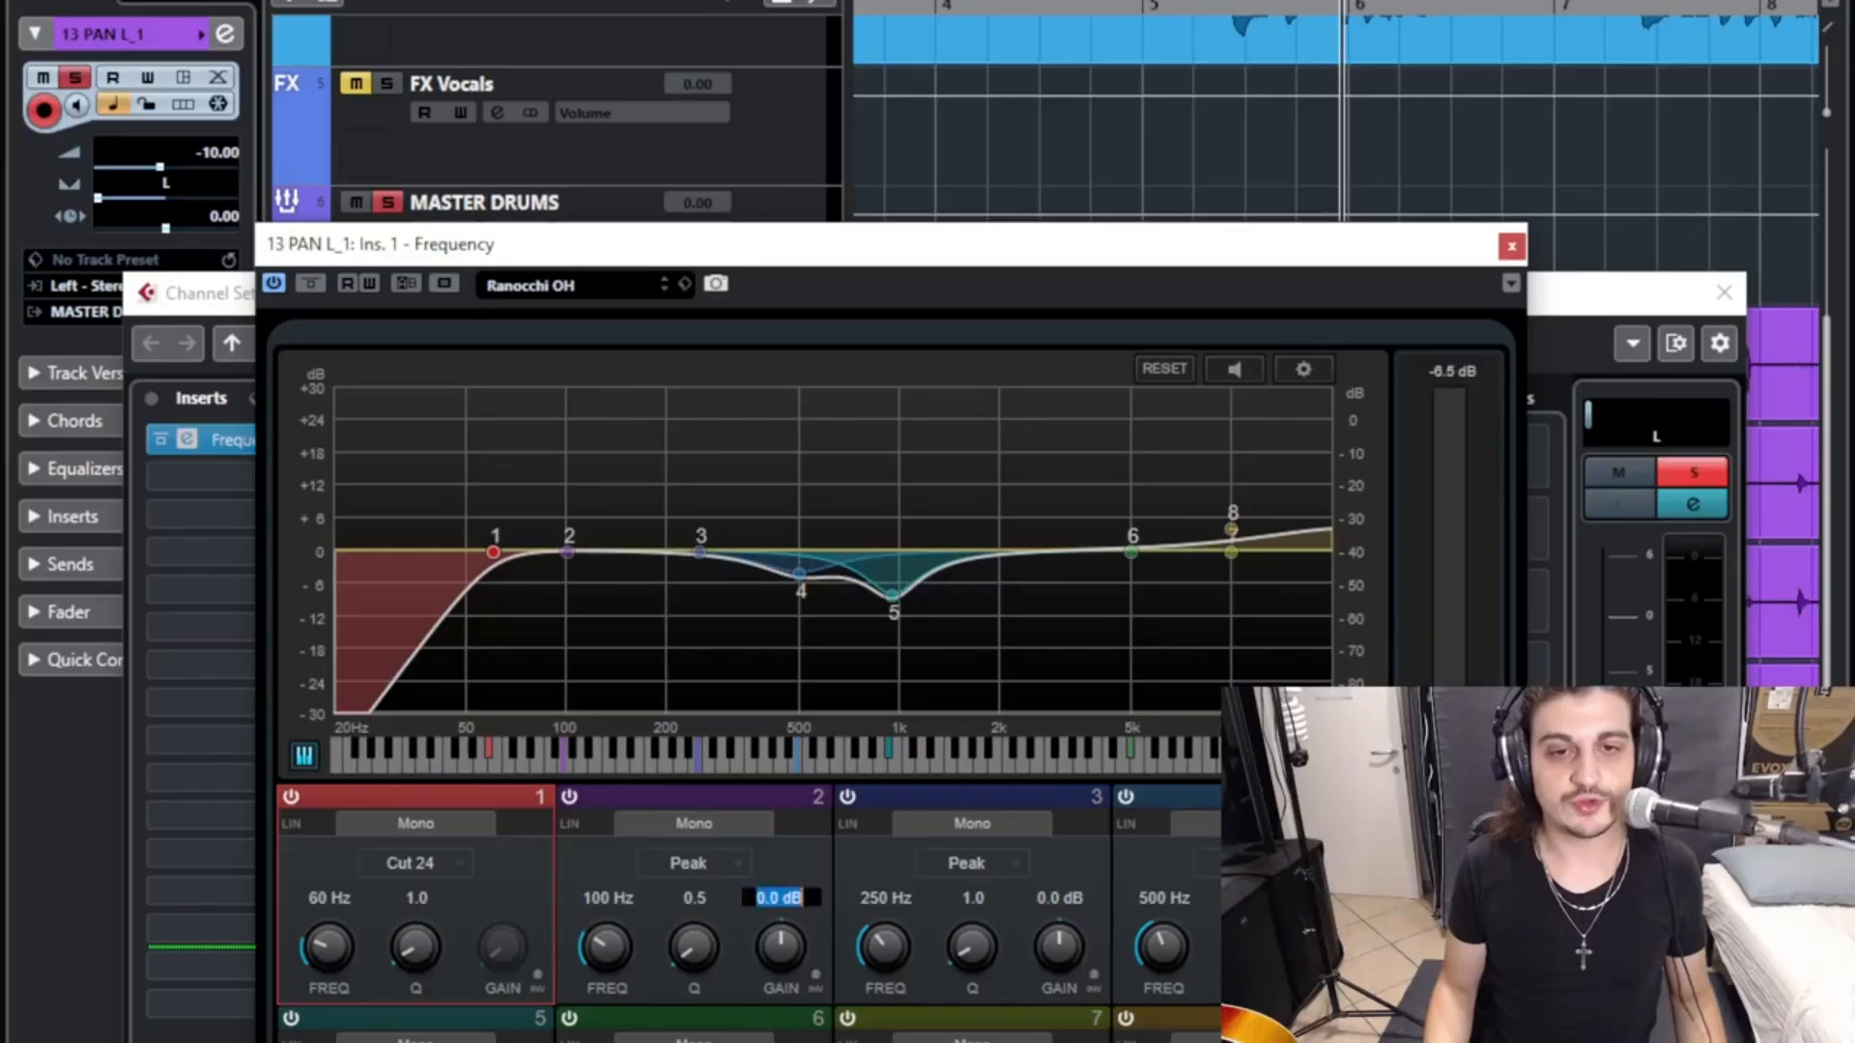
pyautogui.write('4')
pyautogui.press('Return')
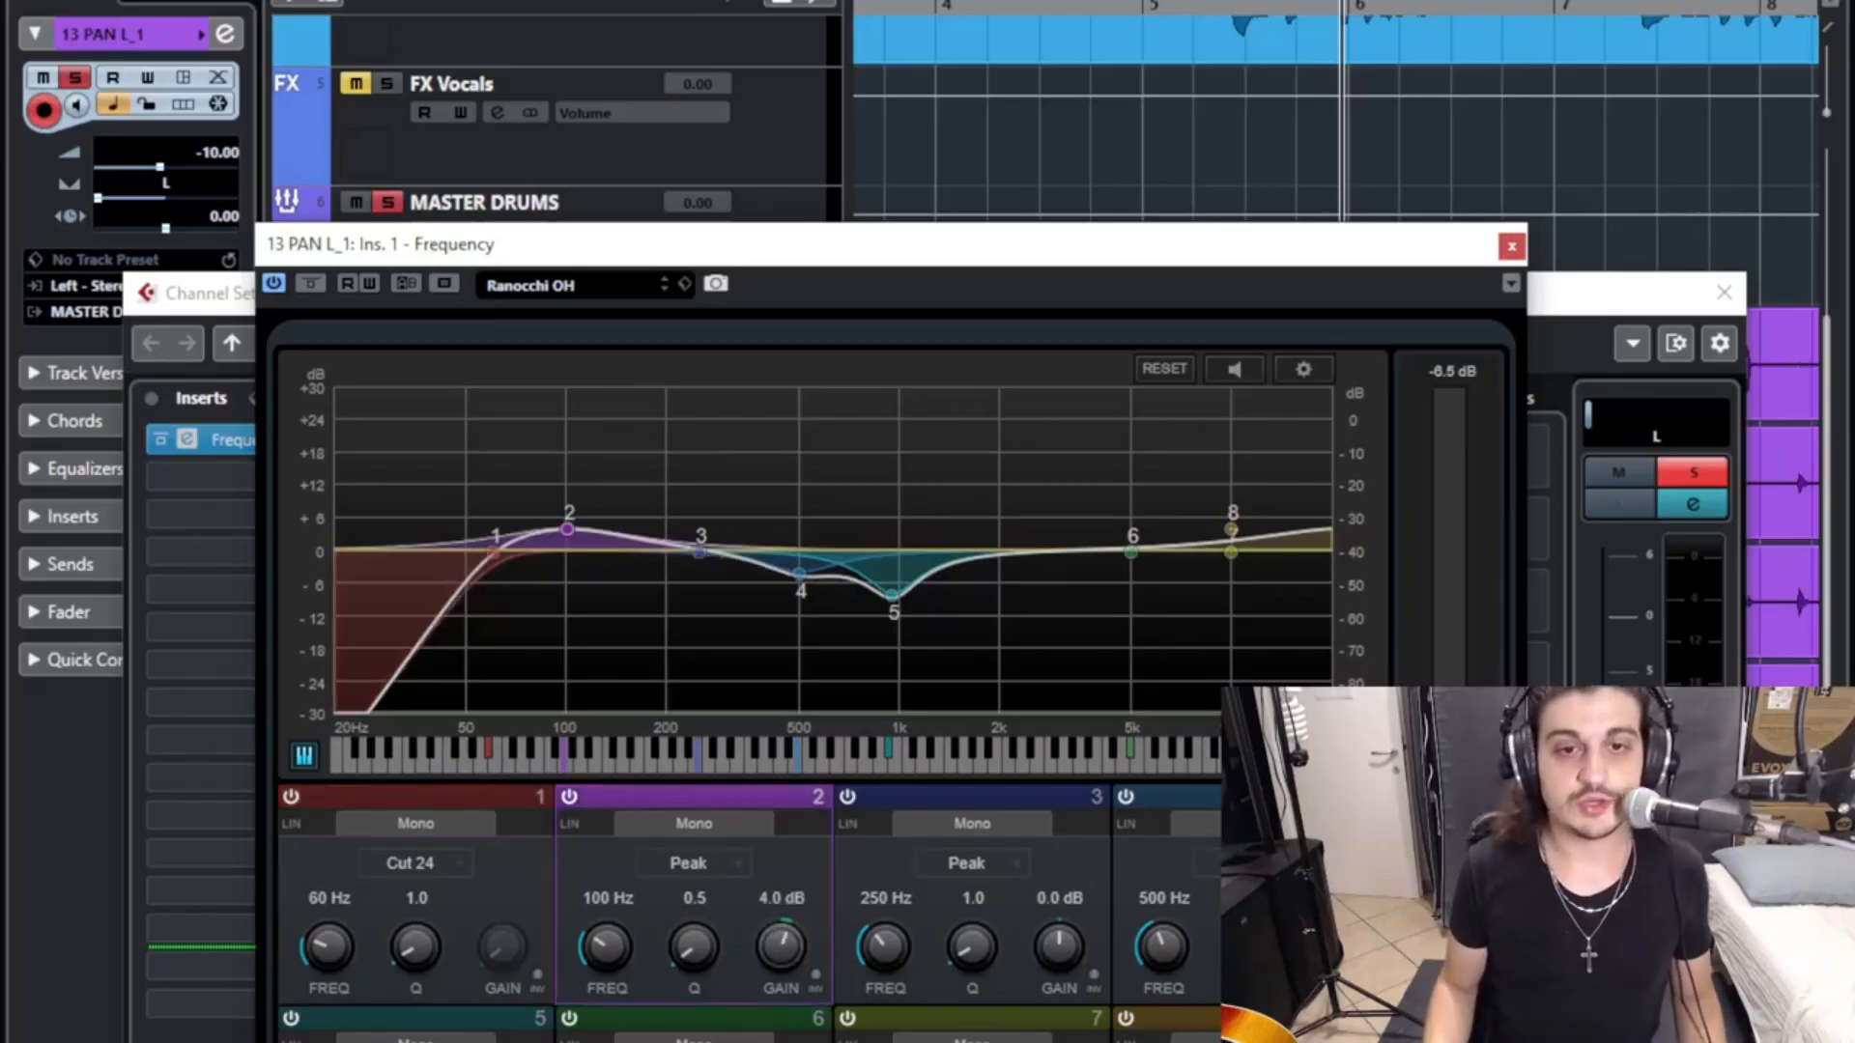
pyautogui.click(1060, 898)
pyautogui.write('4')
pyautogui.press('Return')
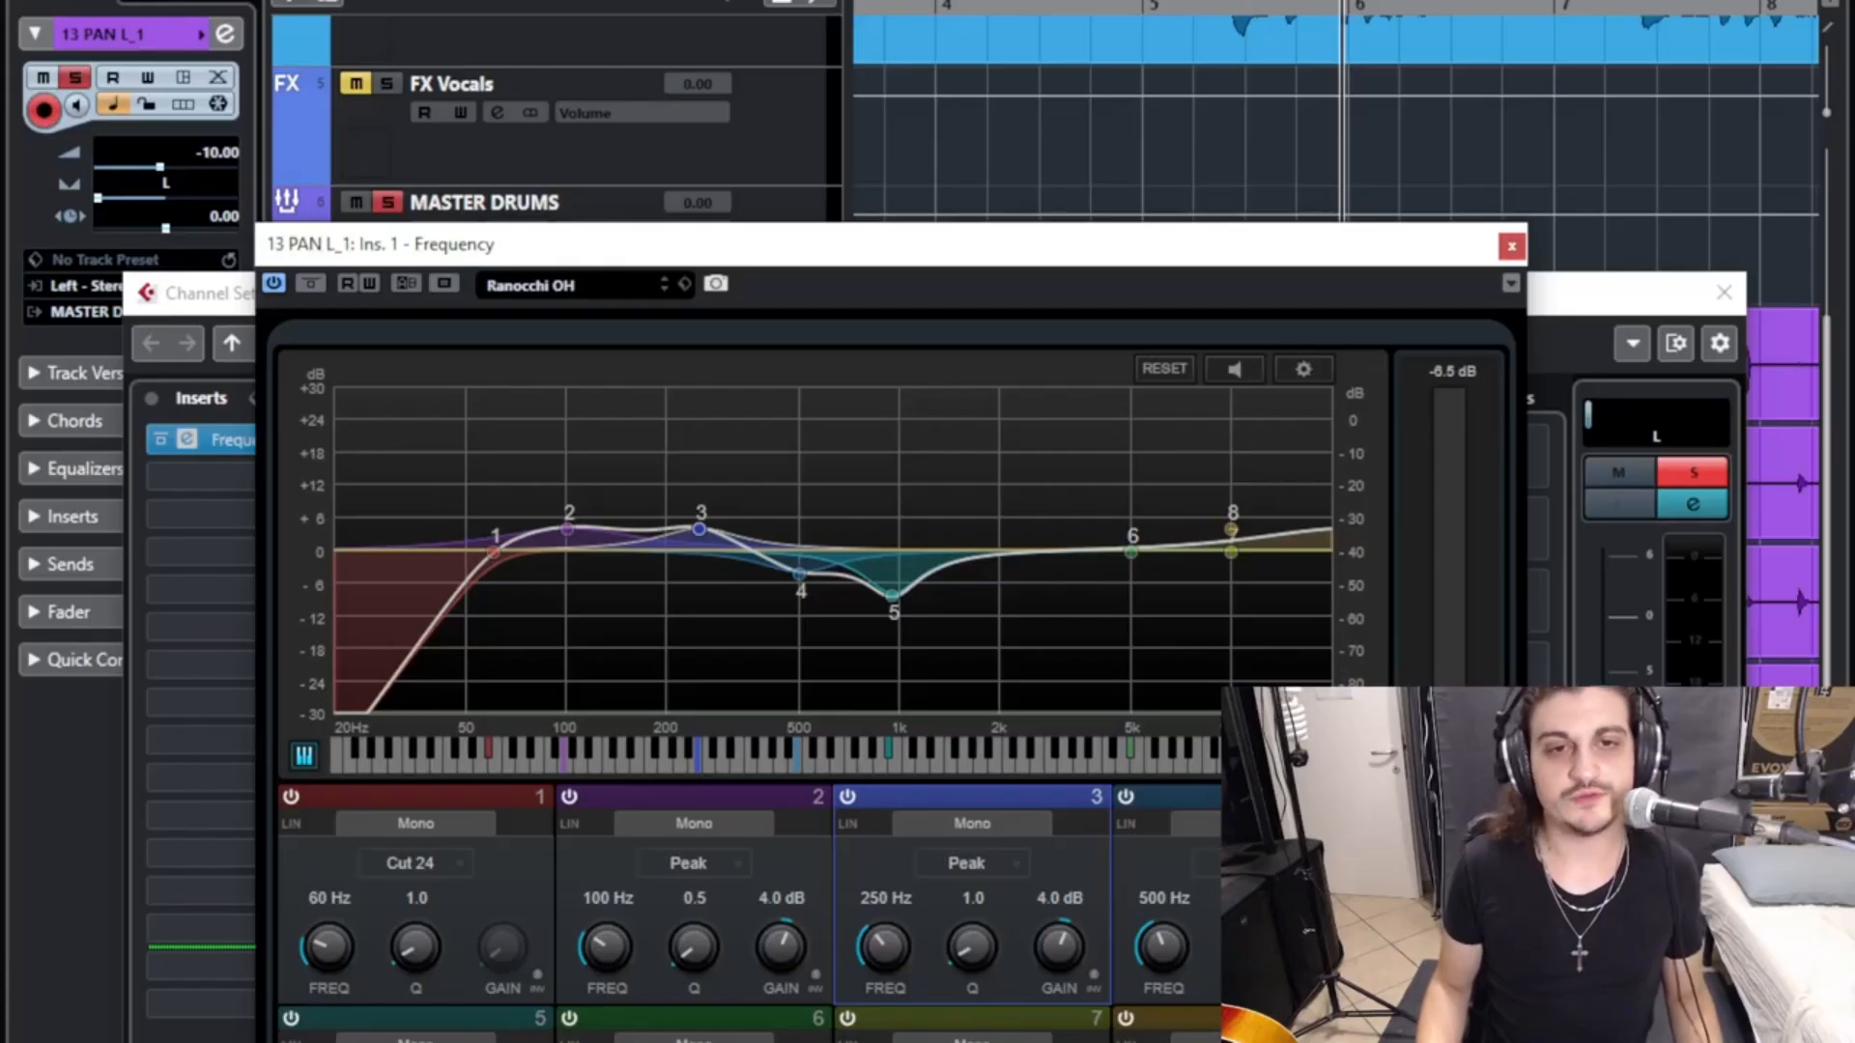
# - Set the frequency of the band 1 Cut 24 filter in 14 PAN R_1's Frequency equalizer to 60 Hz
pyautogui.click(1512, 246)
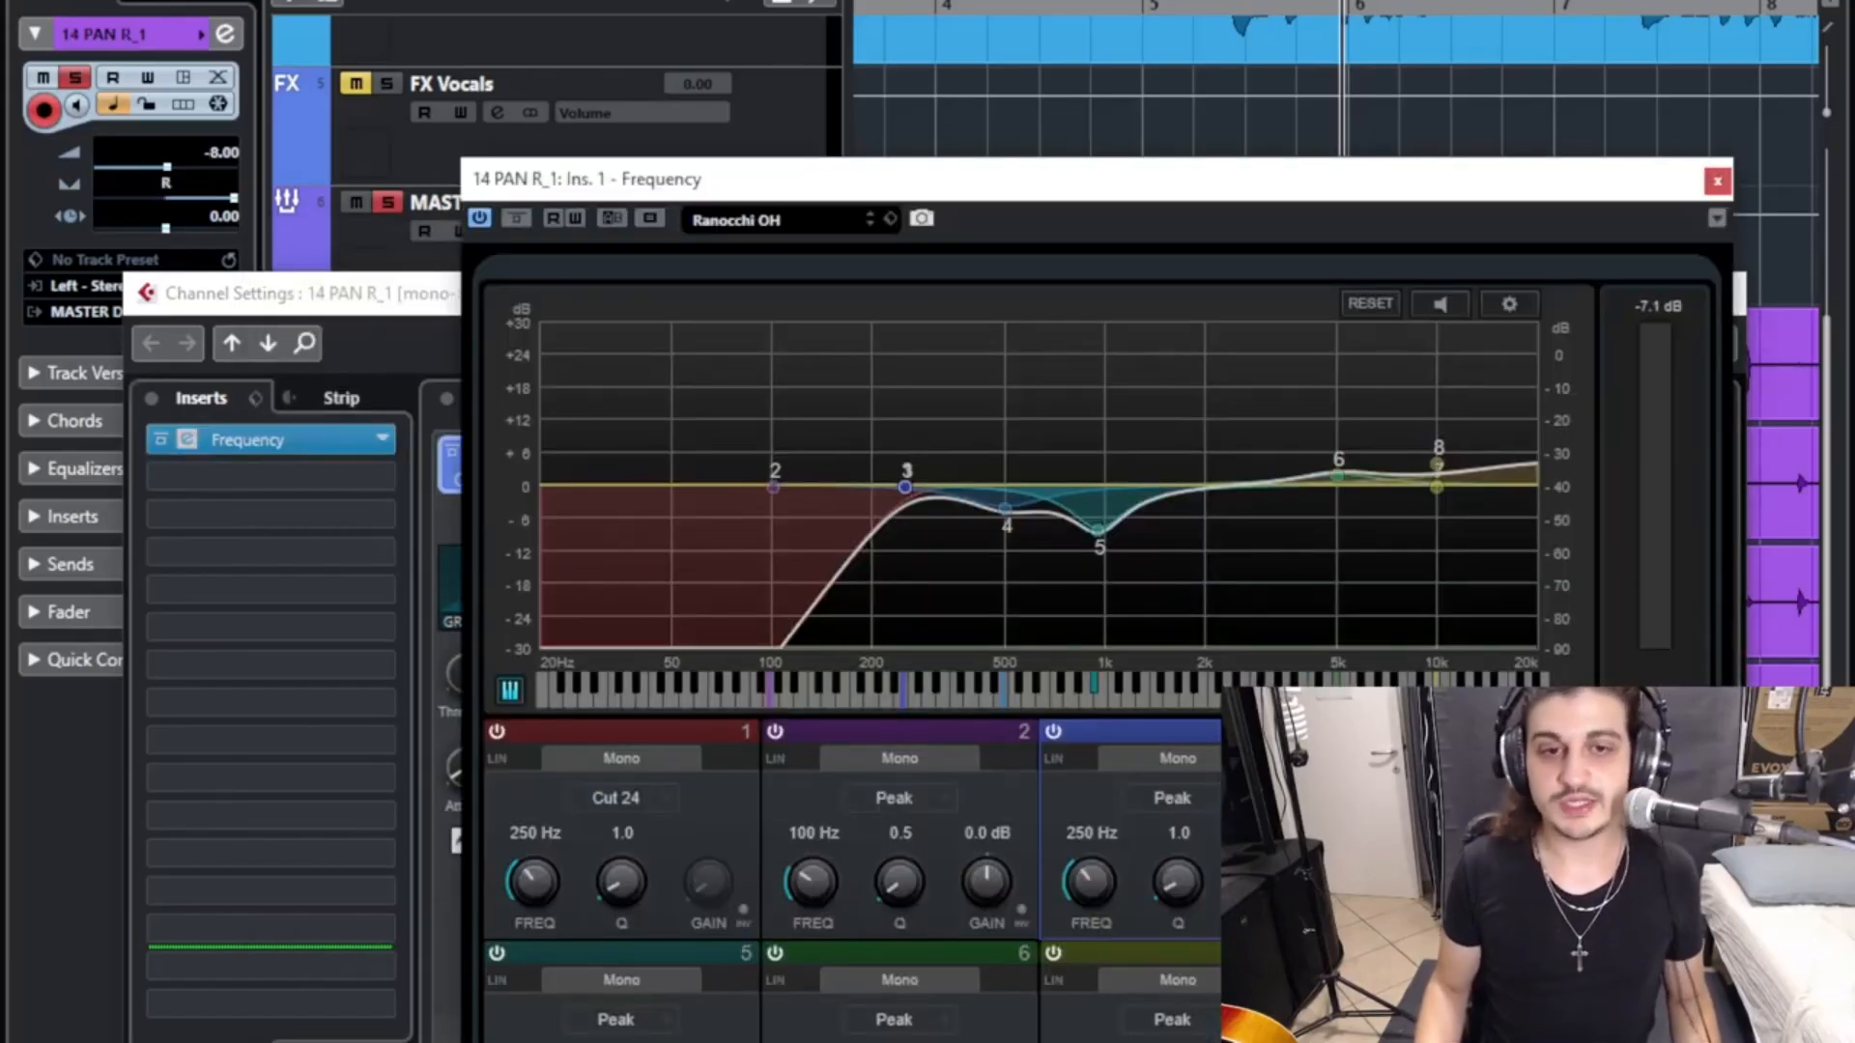
pyautogui.moveTo(535, 881); pyautogui.dragTo(534, 937)
pyautogui.doubleClick(534, 833)
pyautogui.write('60')
pyautogui.press('Return')
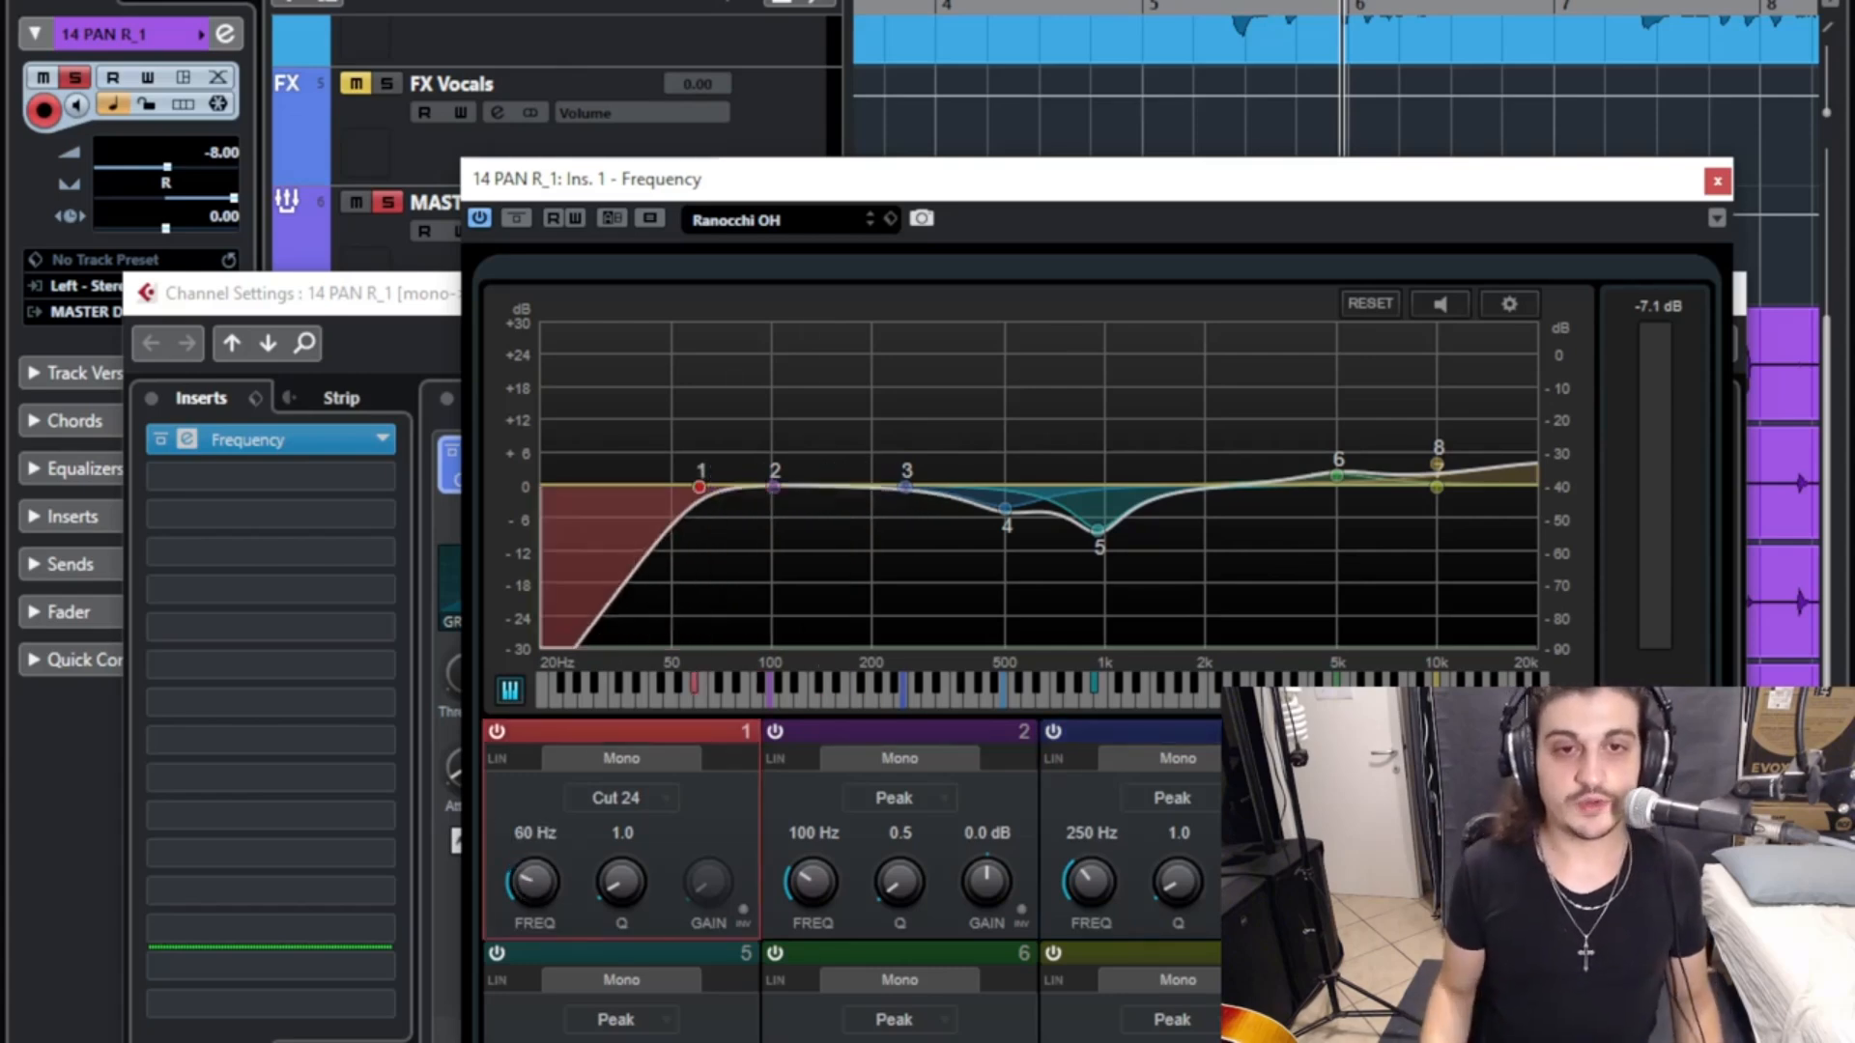
# - Set the gain of band 2 (100 Hz) in 14 PAN R_1's equalizer to 4 dB
pyautogui.doubleClick(987, 833)
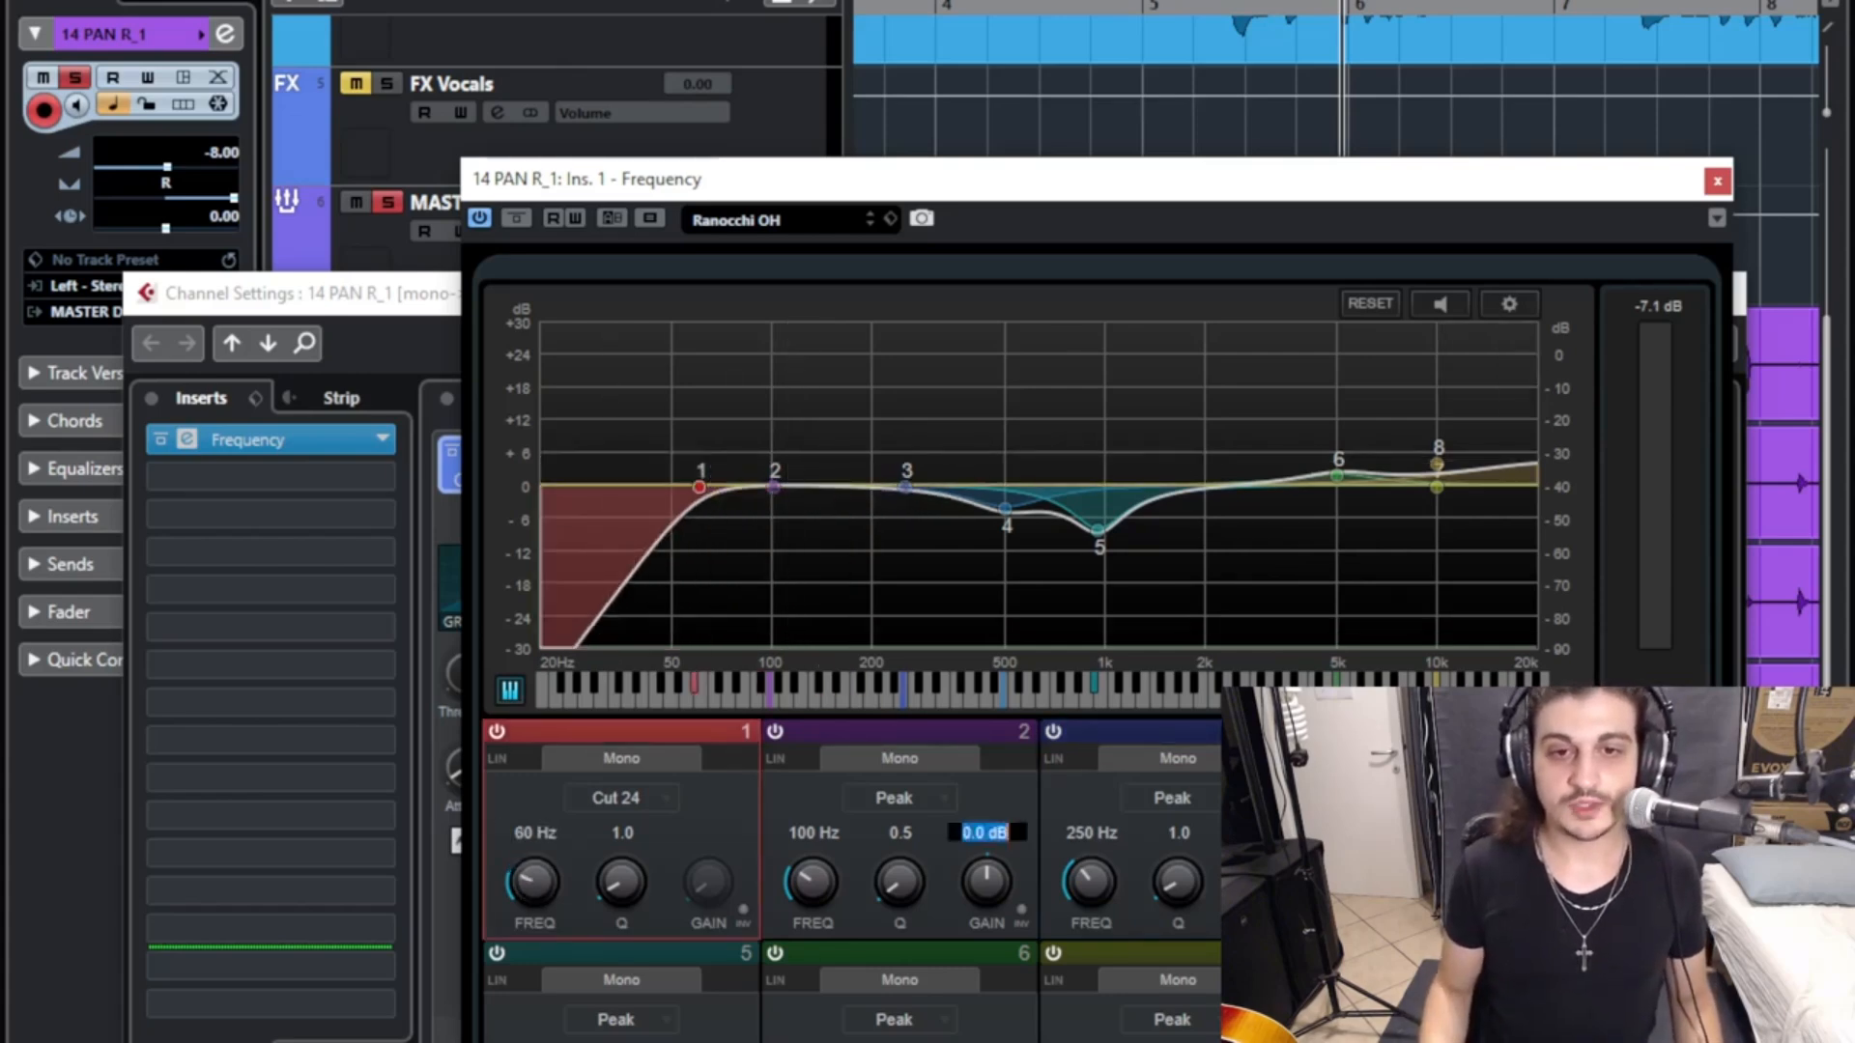
pyautogui.write('4')
pyautogui.press('Return')
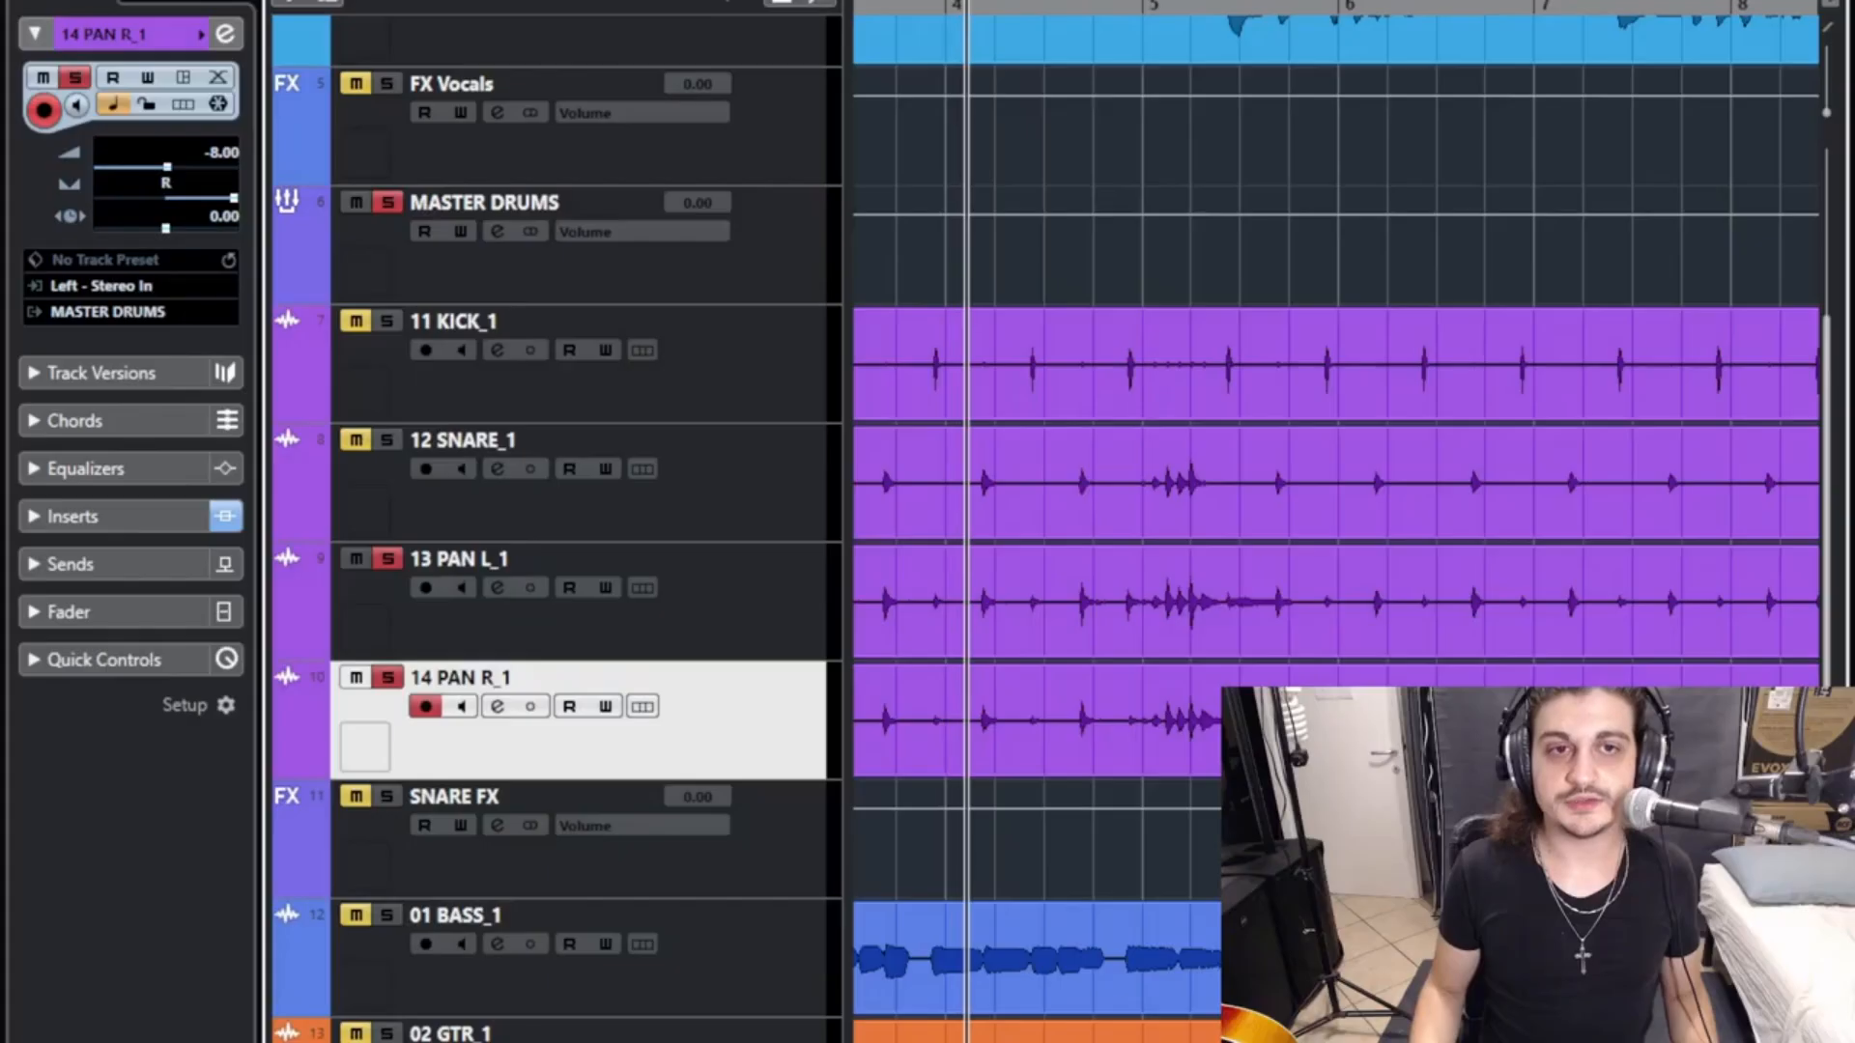
# - Audition the soloed PAN tracks around bars 71 to 78, and return to the start of the song
pyautogui.press('space')
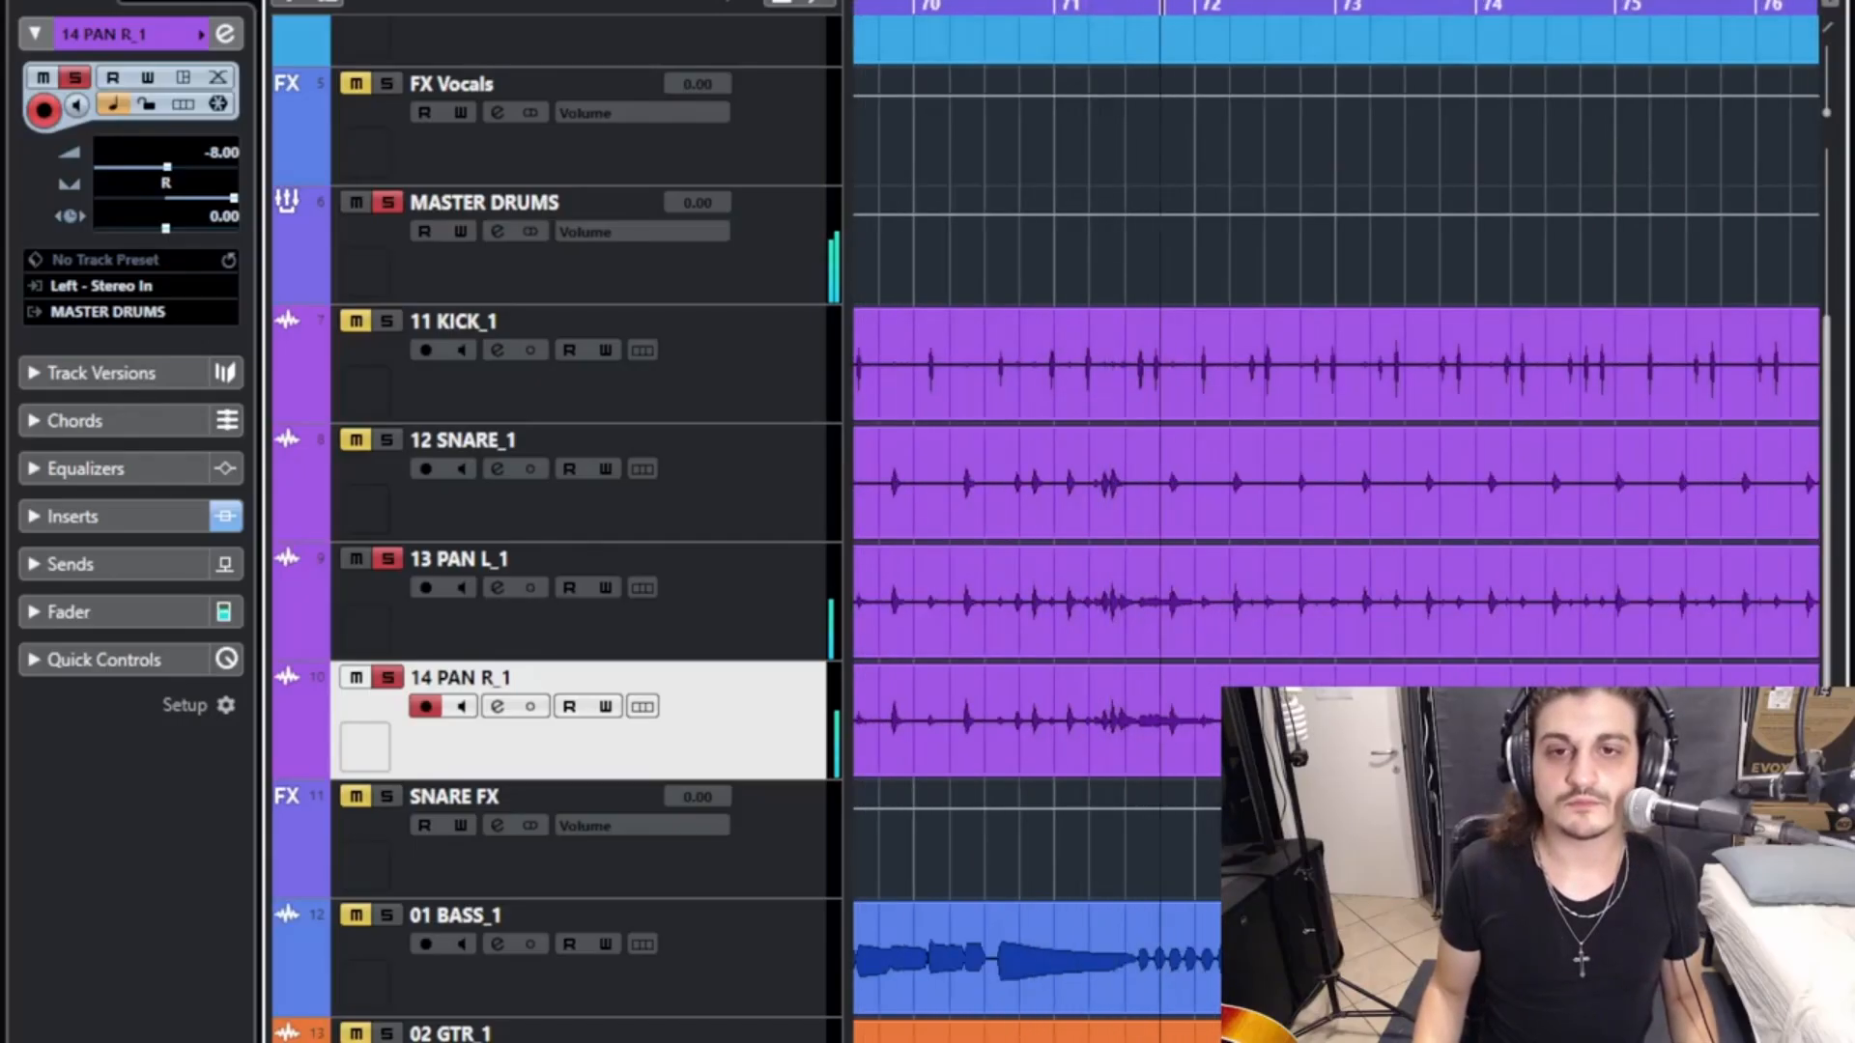
pyautogui.press('g')
pyautogui.press('g')
pyautogui.moveTo(1168, 6); pyautogui.dragTo(1375, 6)
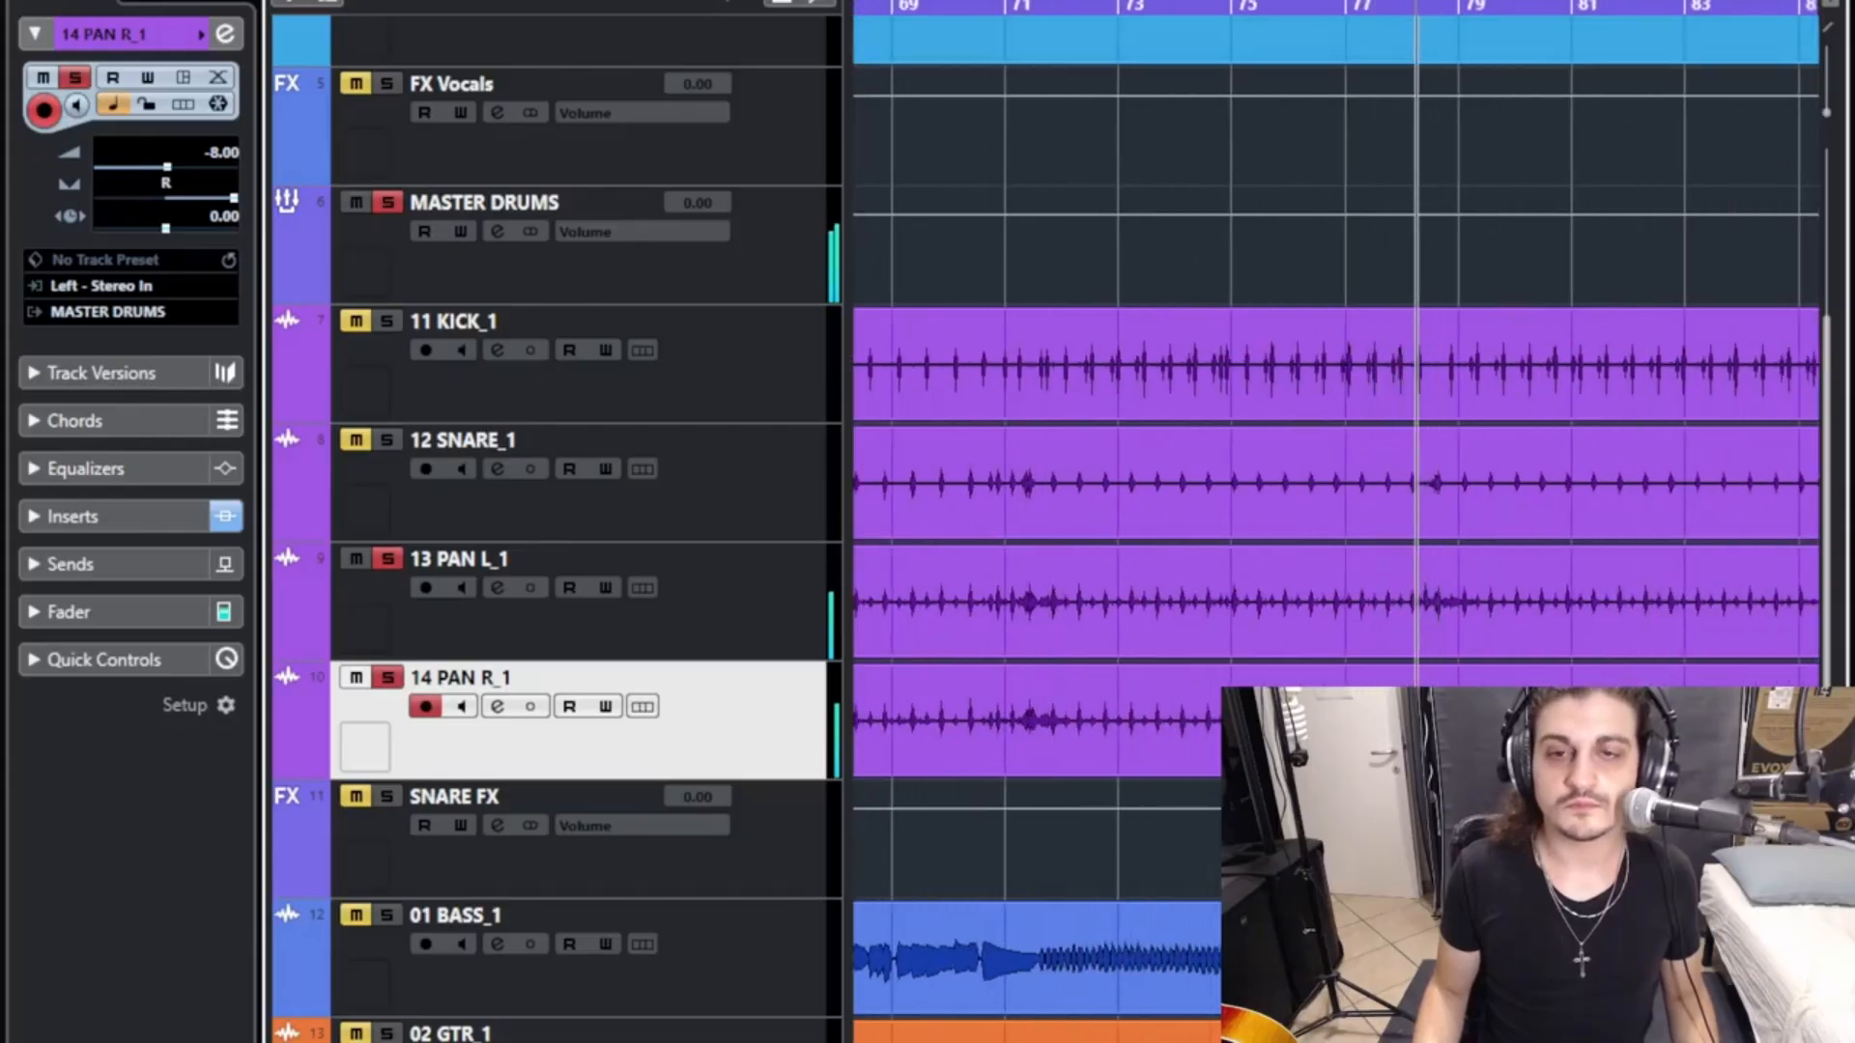
pyautogui.click(1372, 6)
pyautogui.press('g')
pyautogui.hscroll(-10, 1372, 386)
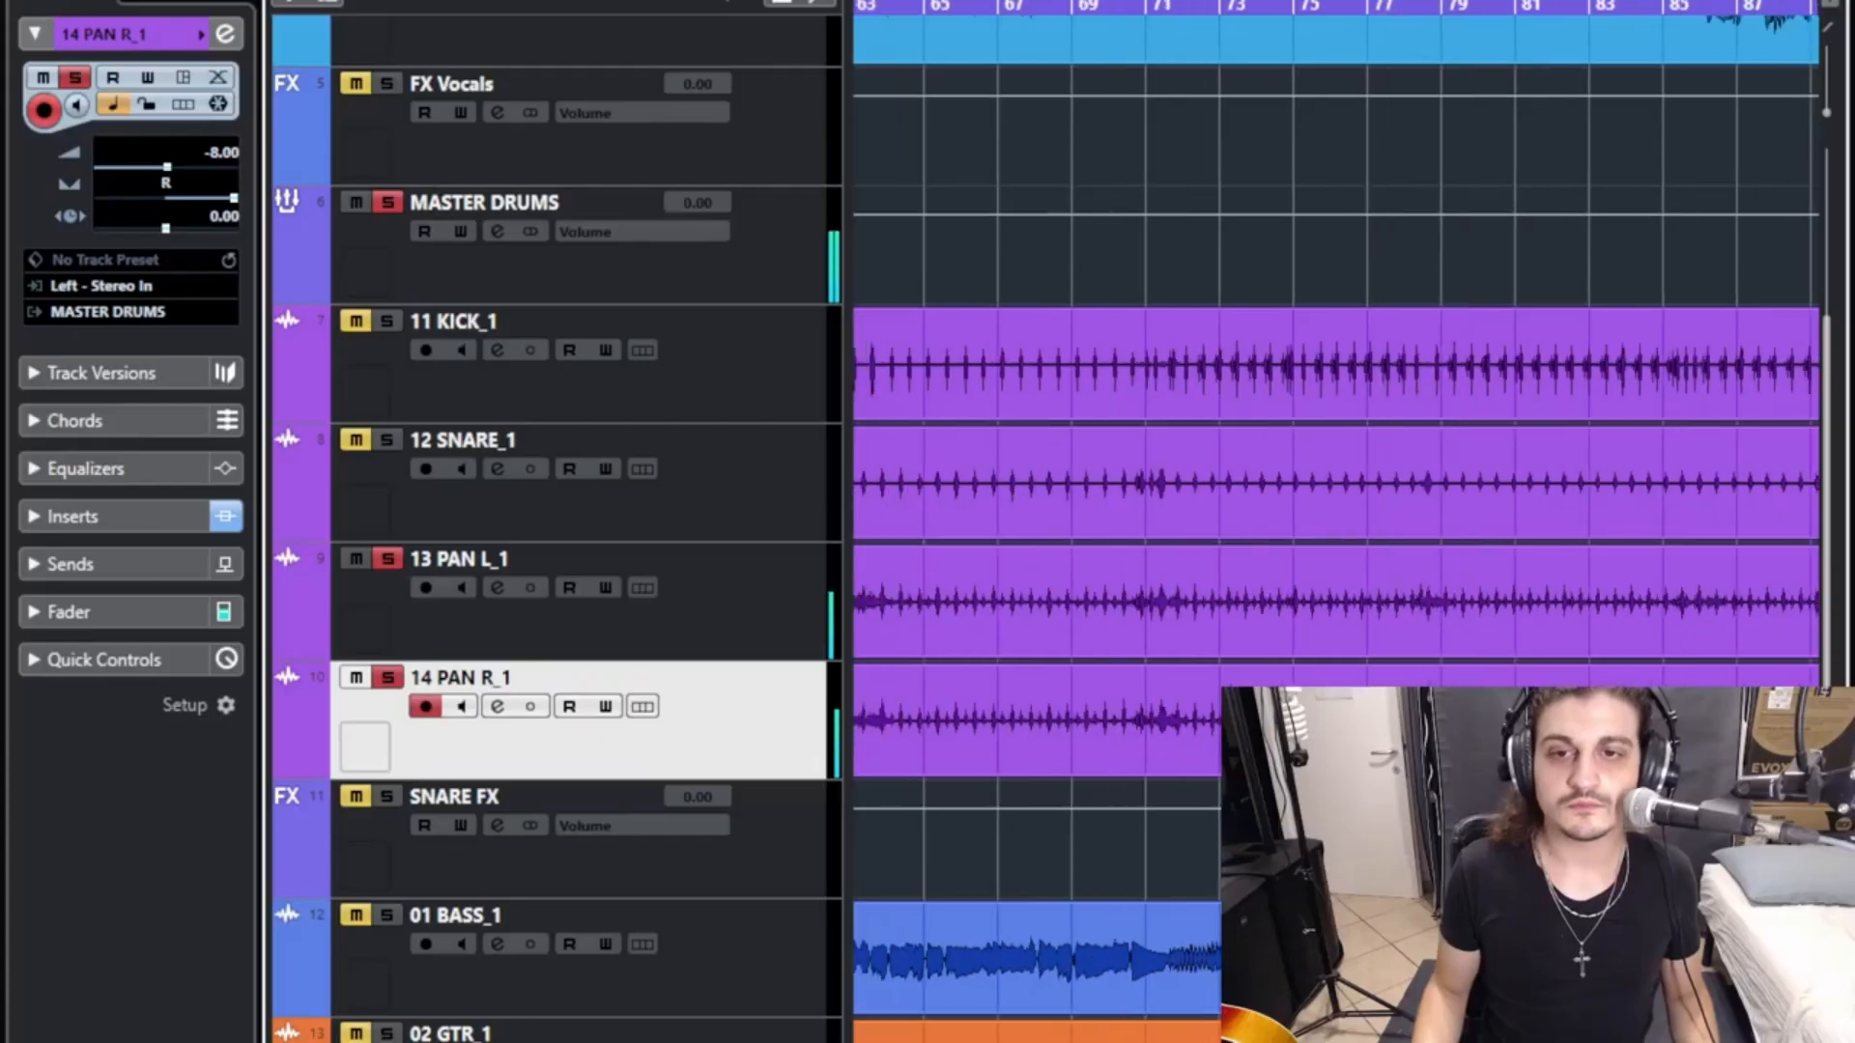
pyautogui.moveTo(856, 6); pyautogui.dragTo(855, 9)
pyautogui.click(877, 367)
pyautogui.click(877, 261)
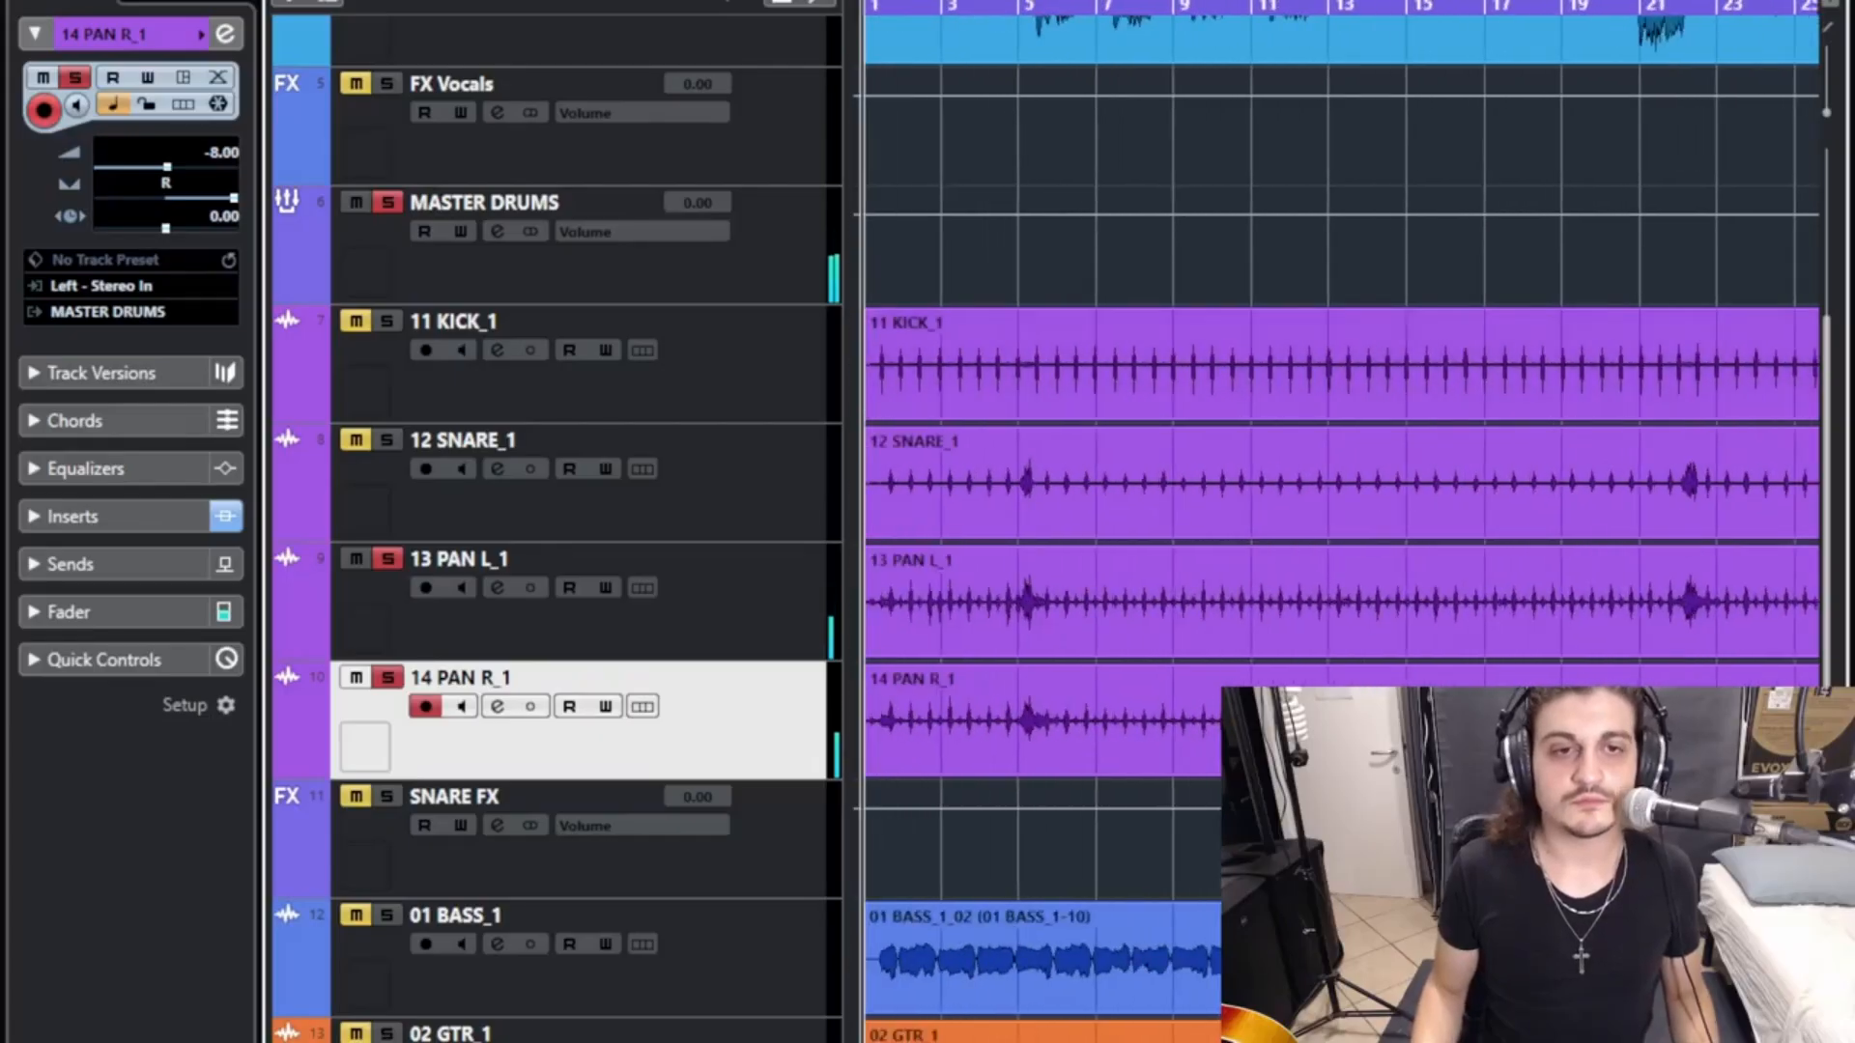
# - Audition the full drum kit by soloing the whole MASTER DRUMS group, and clear the solo
pyautogui.click(387, 559)
pyautogui.click(387, 677)
pyautogui.click(387, 202)
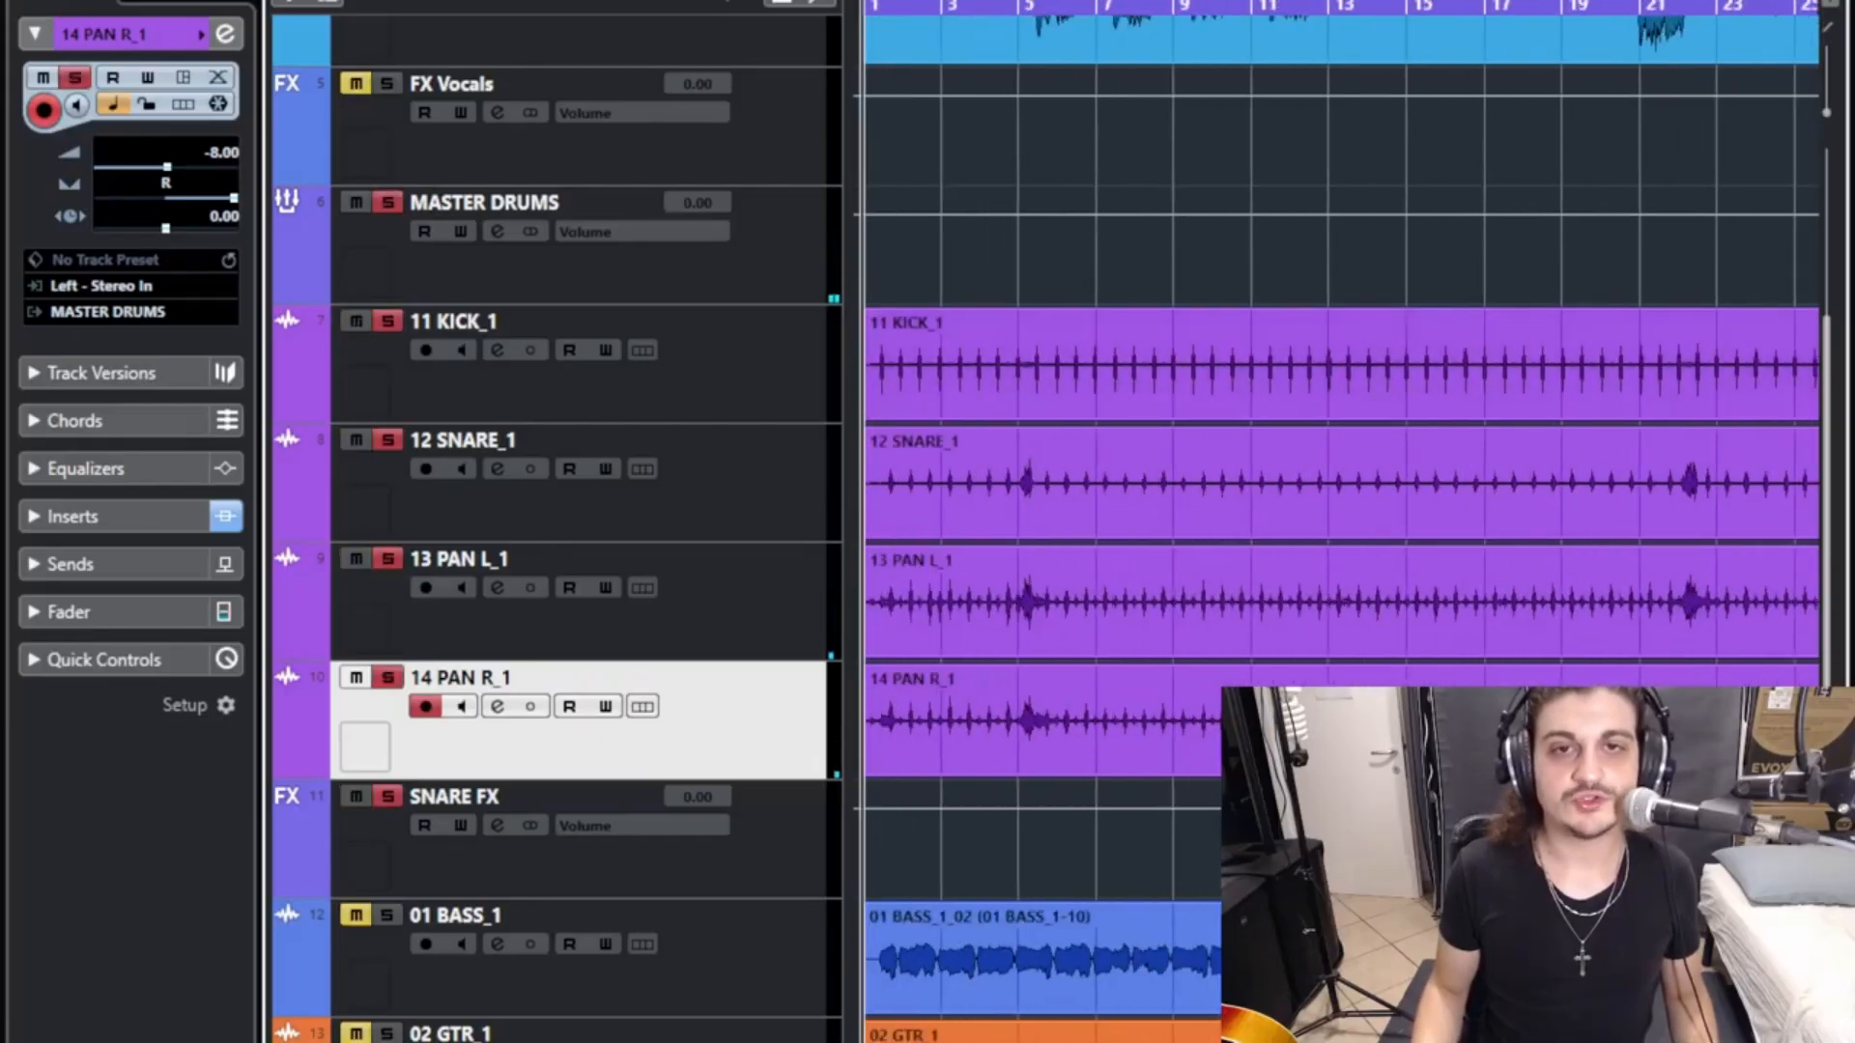
pyautogui.click(1062, 6)
pyautogui.moveTo(1061, 6); pyautogui.dragTo(936, 8)
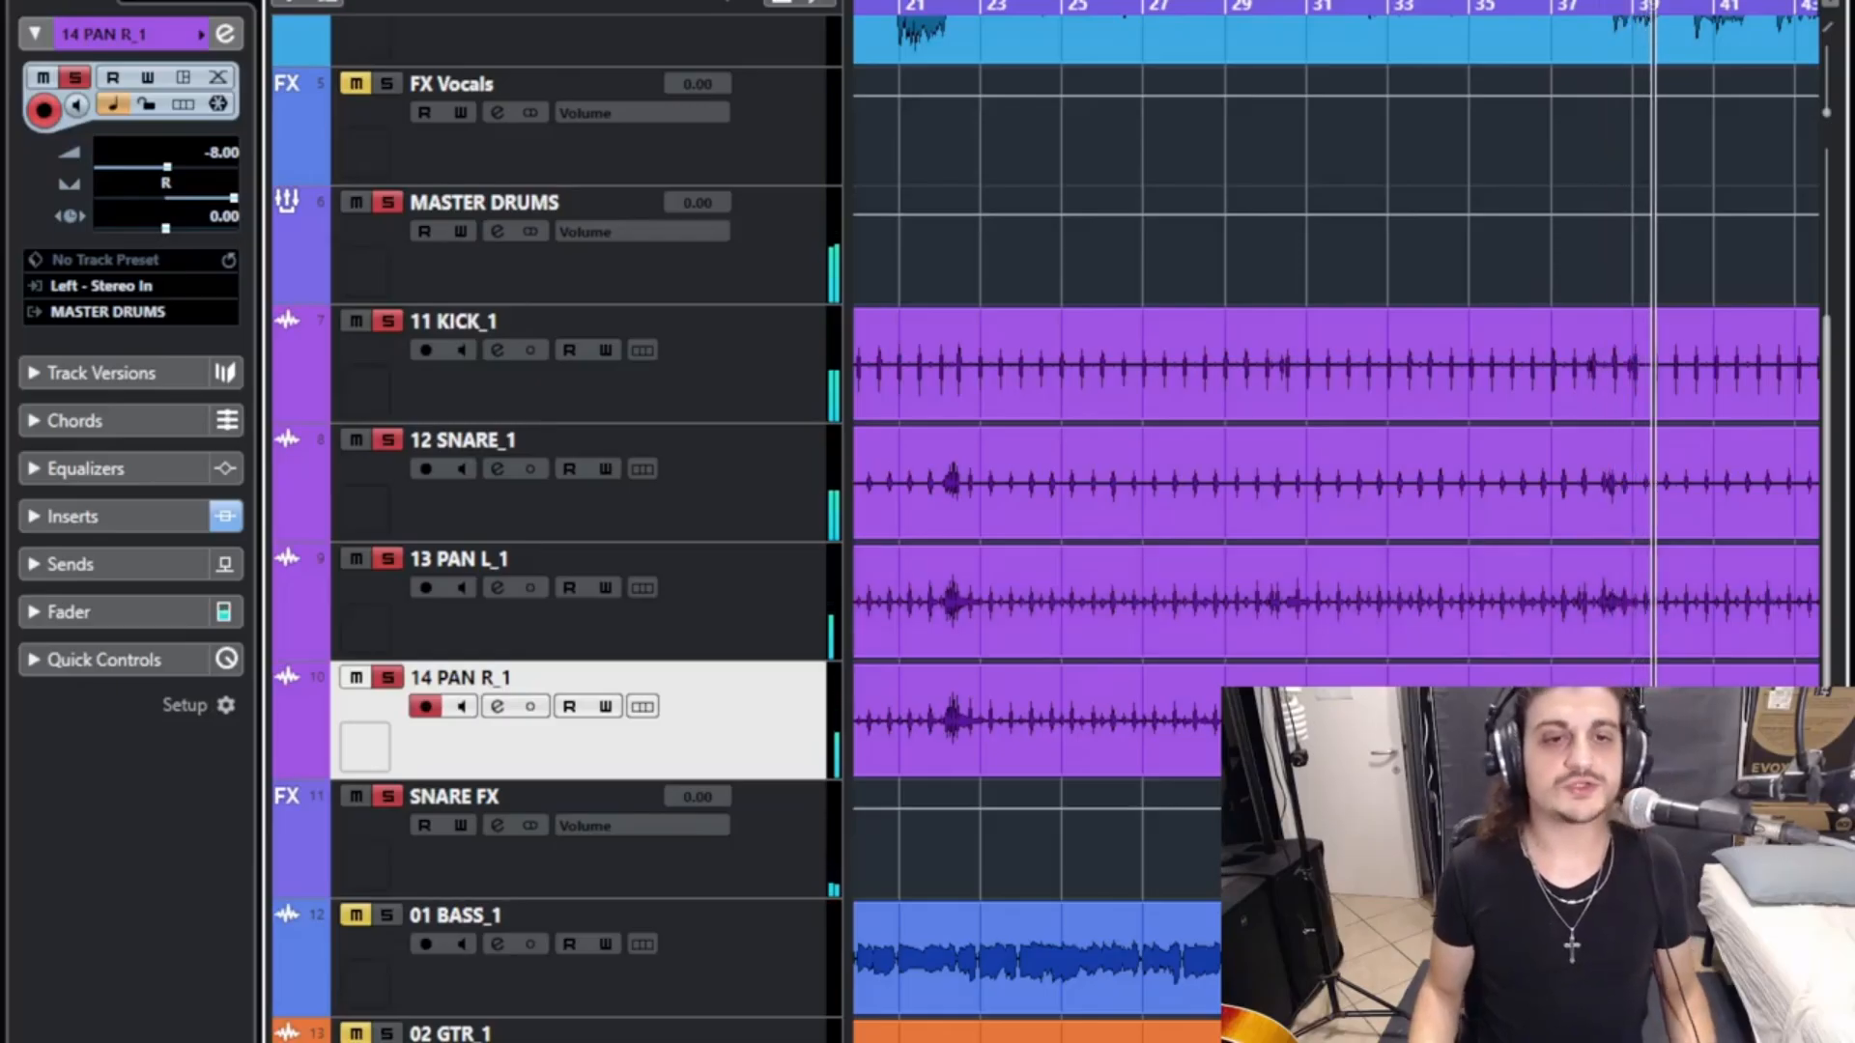
pyautogui.click(387, 202)
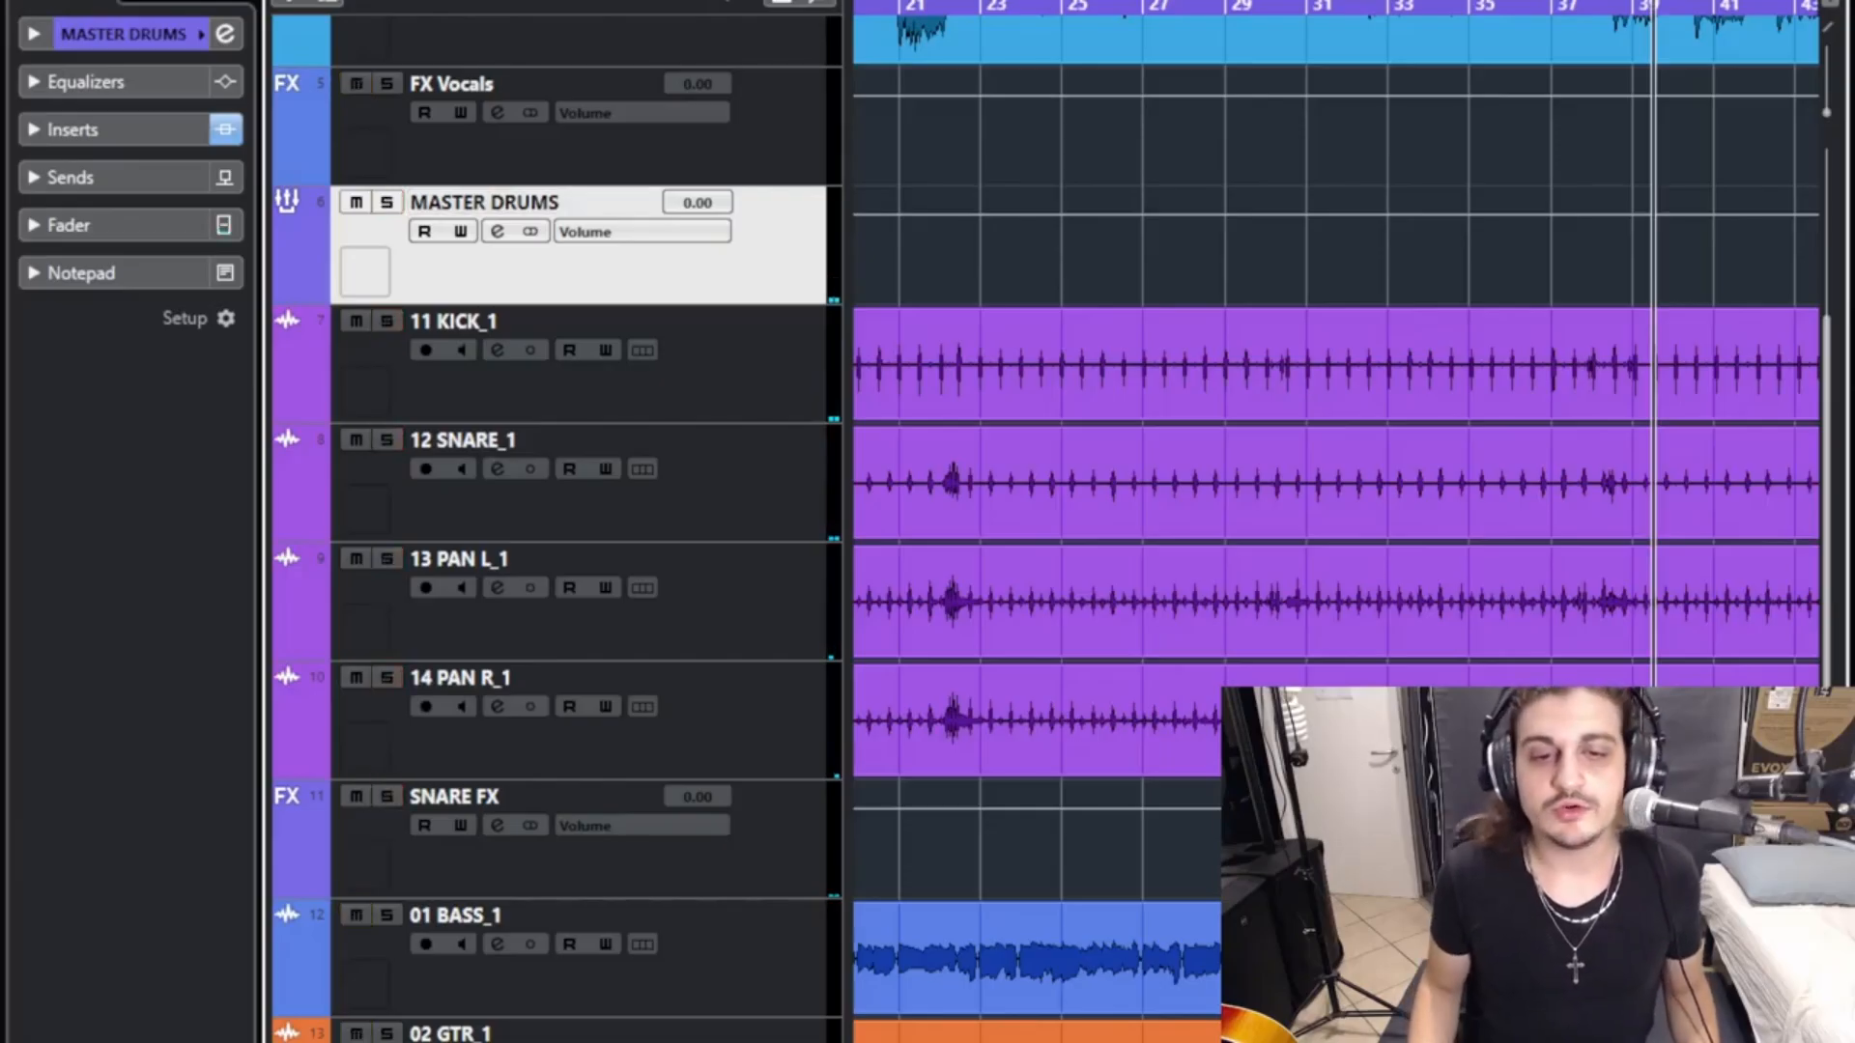
# - Review the Frequency equalizer settings on 13 PAN L_1, and close the equalizer and channel settings windows
pyautogui.moveTo(739, 1042)
pyautogui.click(521, 502)
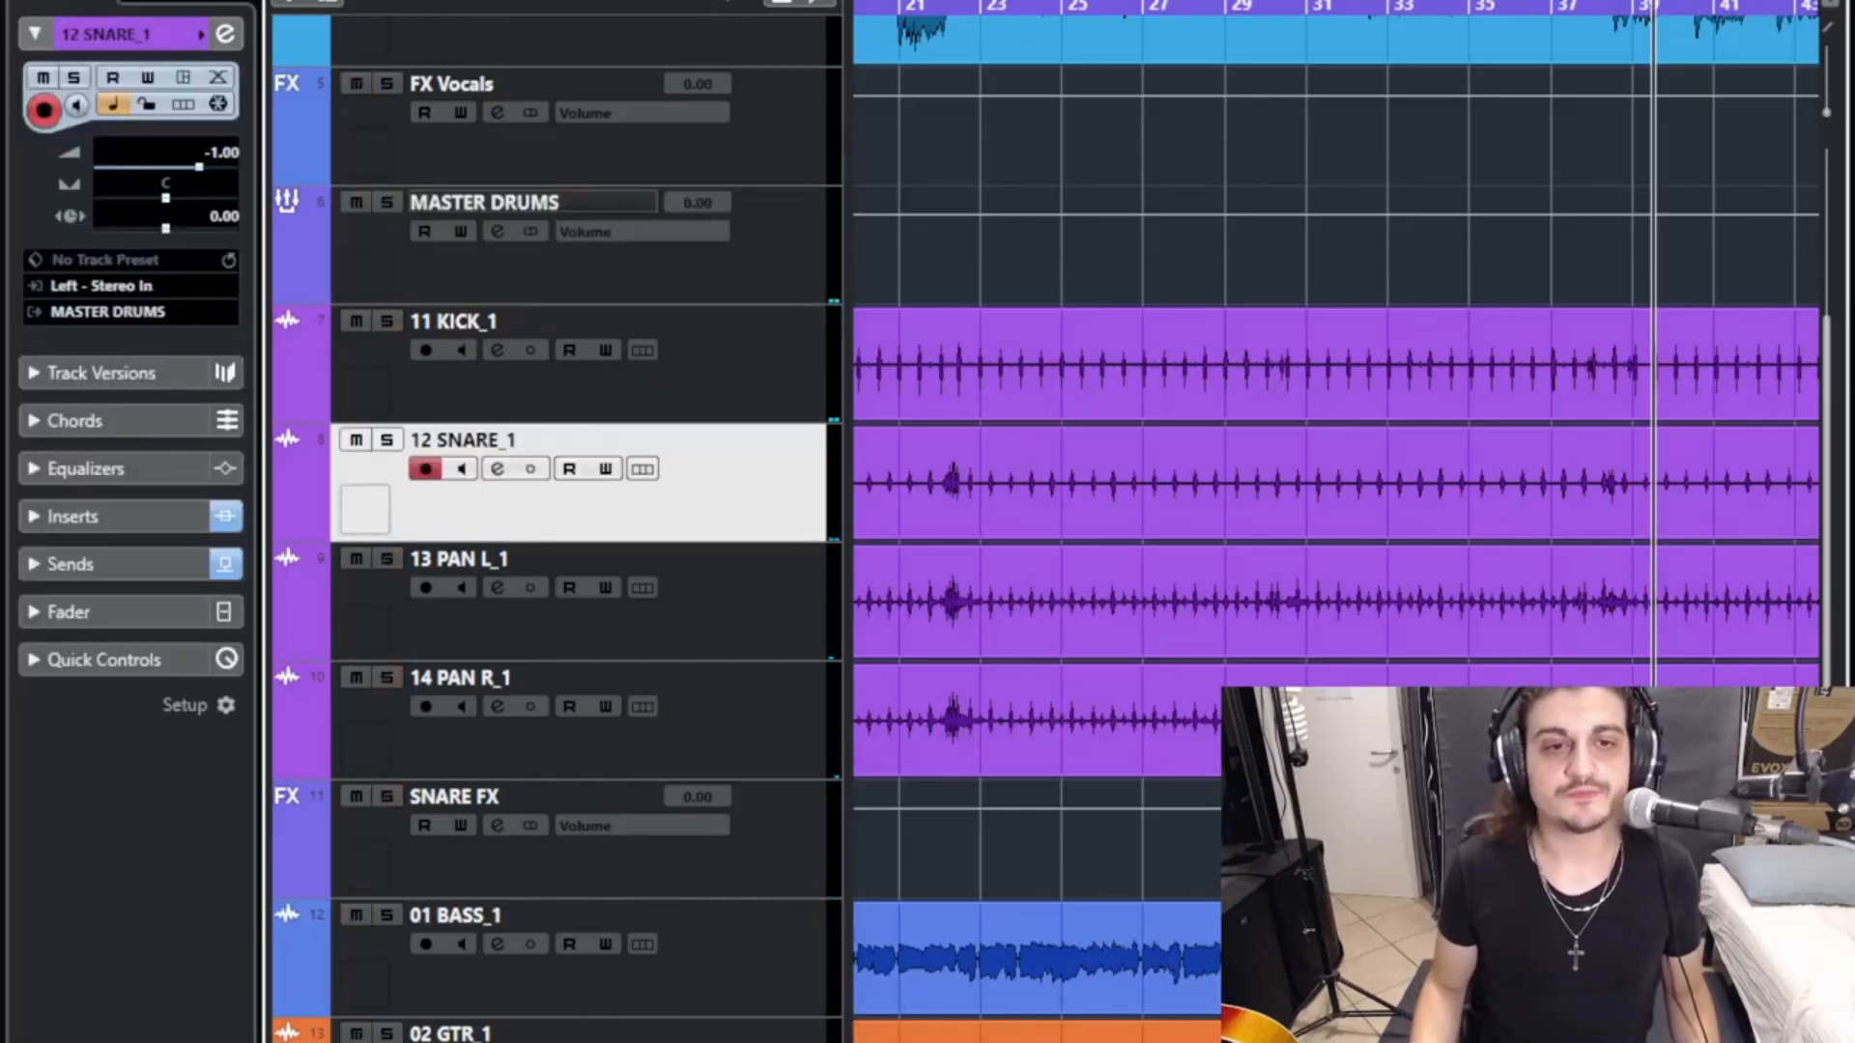
pyautogui.click(522, 619)
pyautogui.click(497, 587)
pyautogui.click(187, 440)
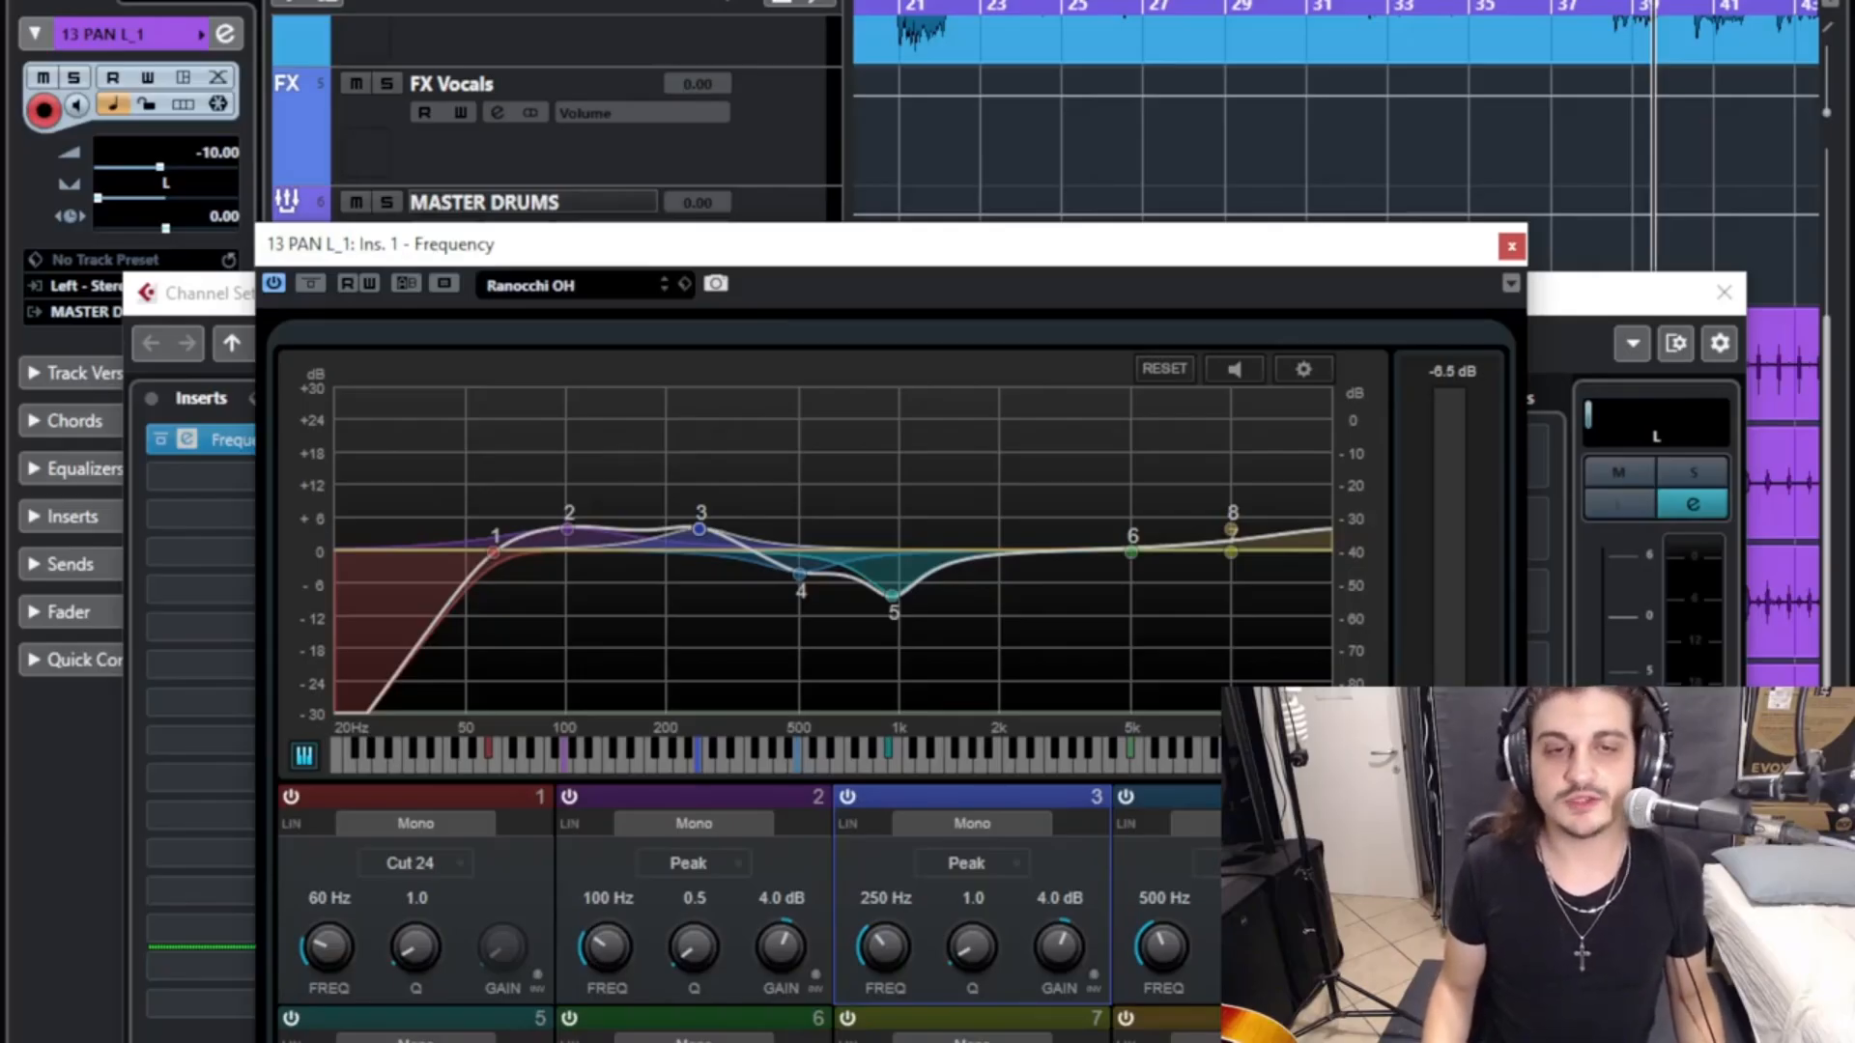
pyautogui.click(1512, 246)
pyautogui.click(1724, 293)
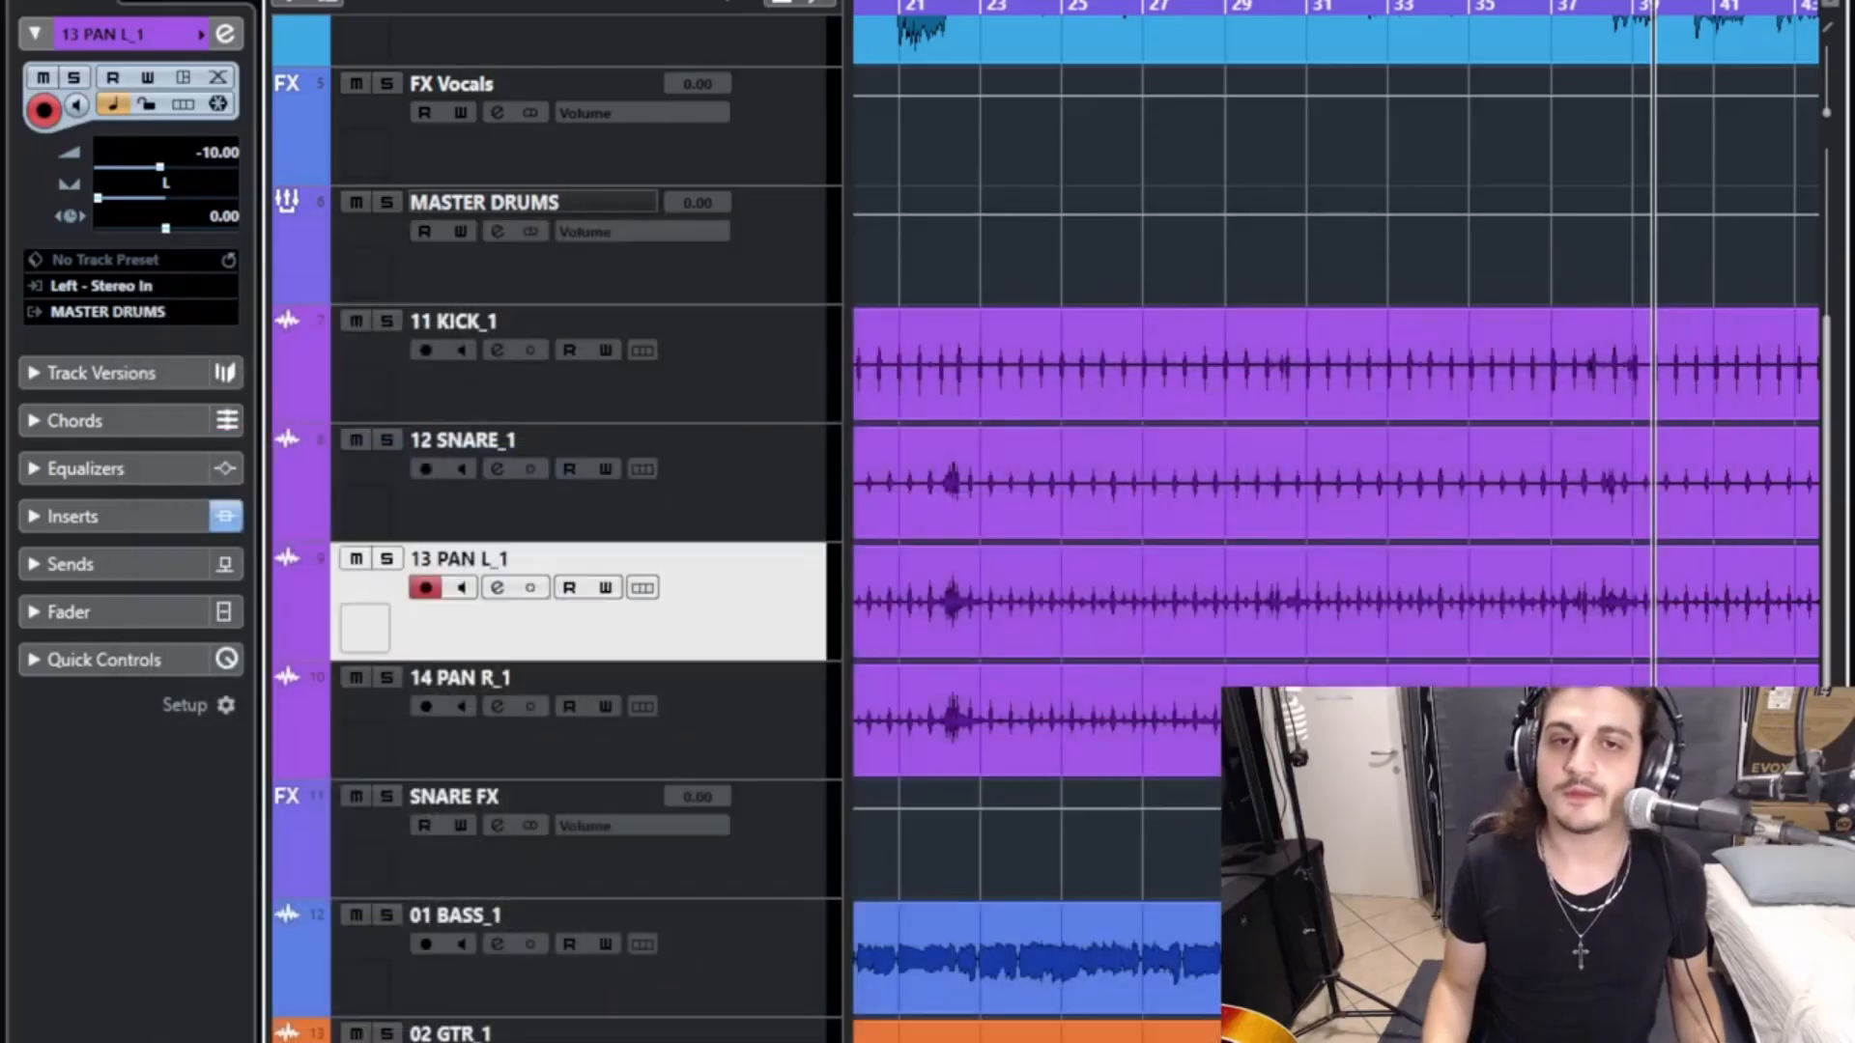